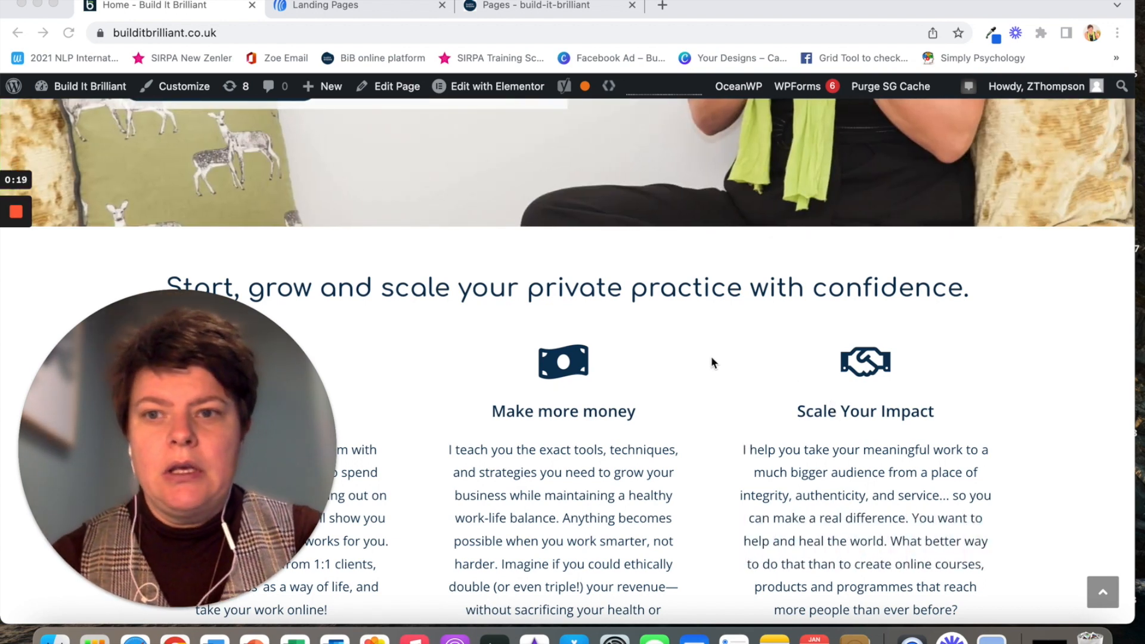
Examine the navigation bar on the Build It Brilliant home page, including the sub-items under Home.
{"action": "scroll", "coordinate": [712, 357], "scroll_direction": "up", "scroll_amount": 7}
{"action": "left_click", "coordinate": [103, 87]}
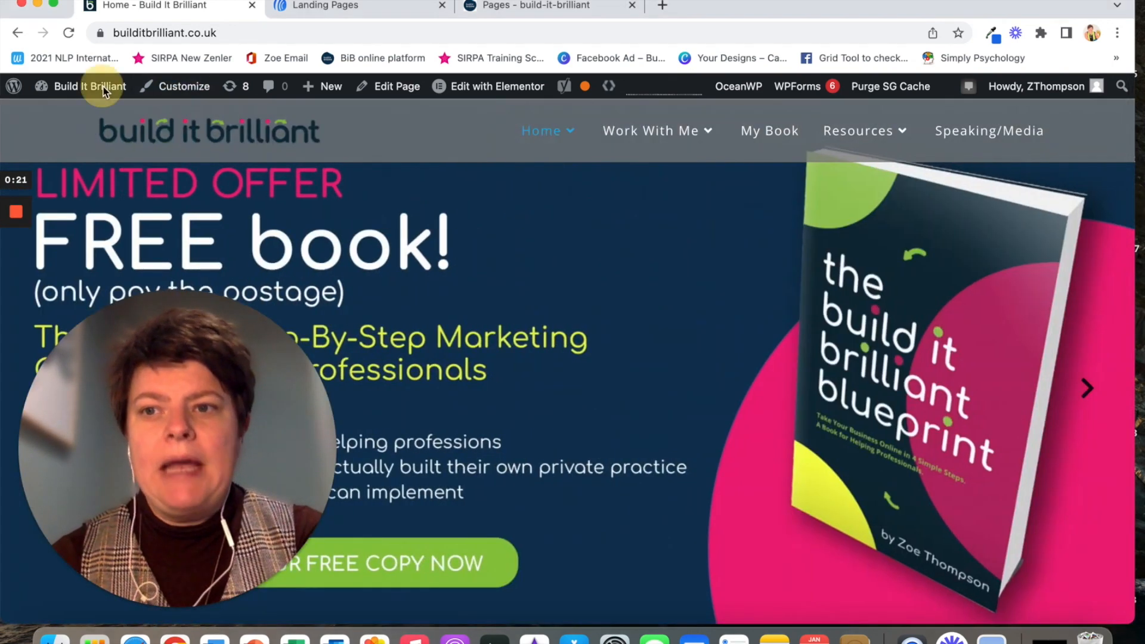
{"action": "mouse_move", "coordinate": [88, 94]}
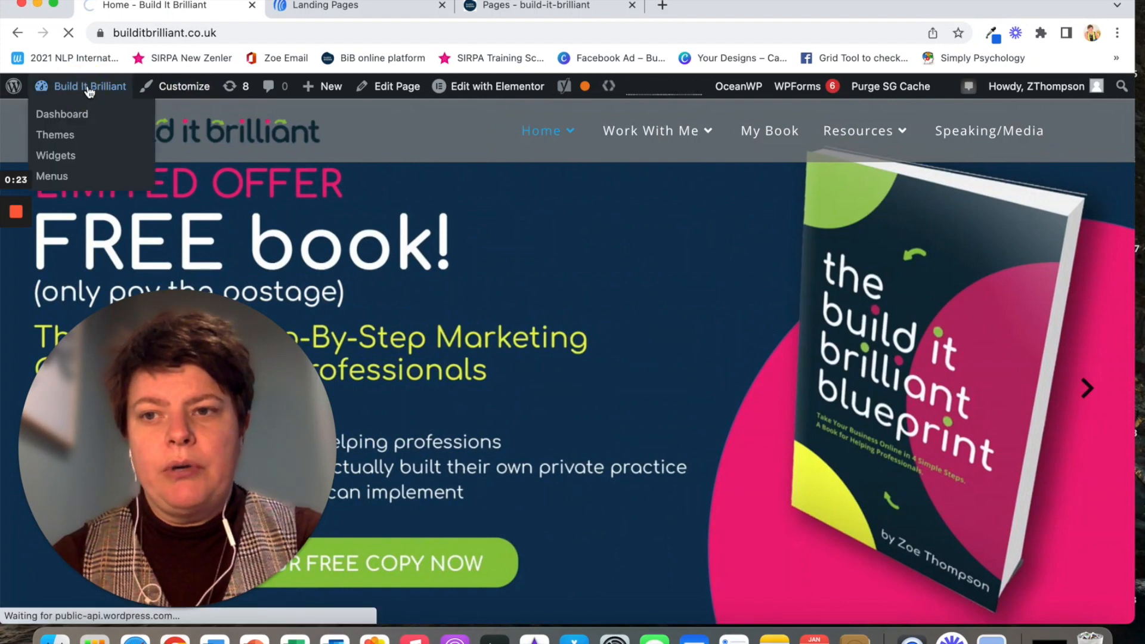
{"action": "mouse_move", "coordinate": [605, 142]}
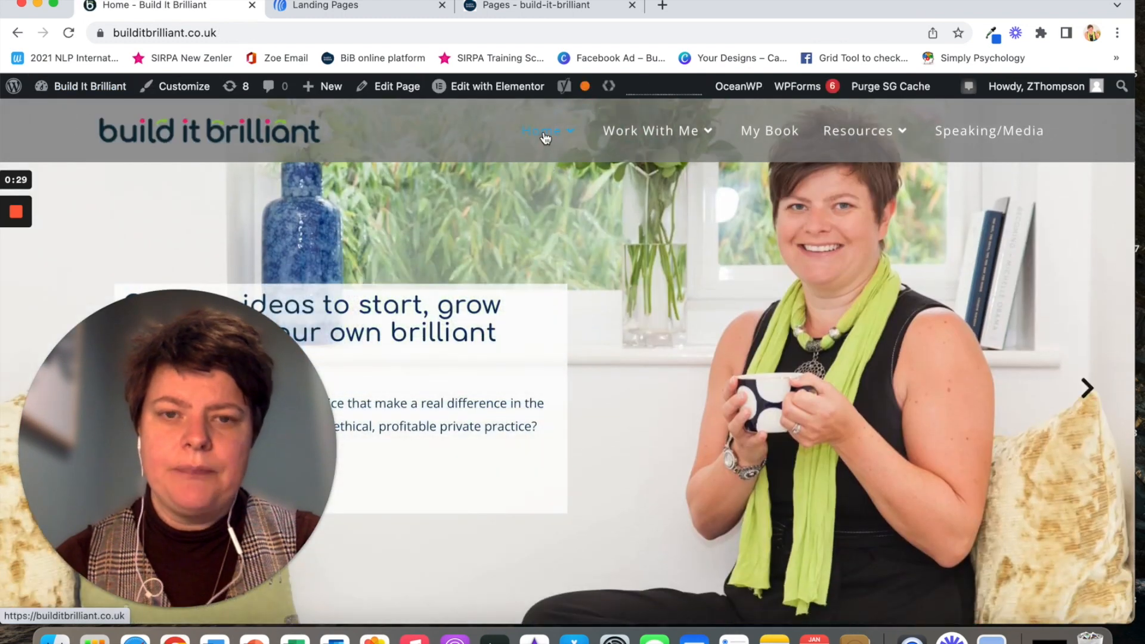
{"action": "mouse_move", "coordinate": [825, 138]}
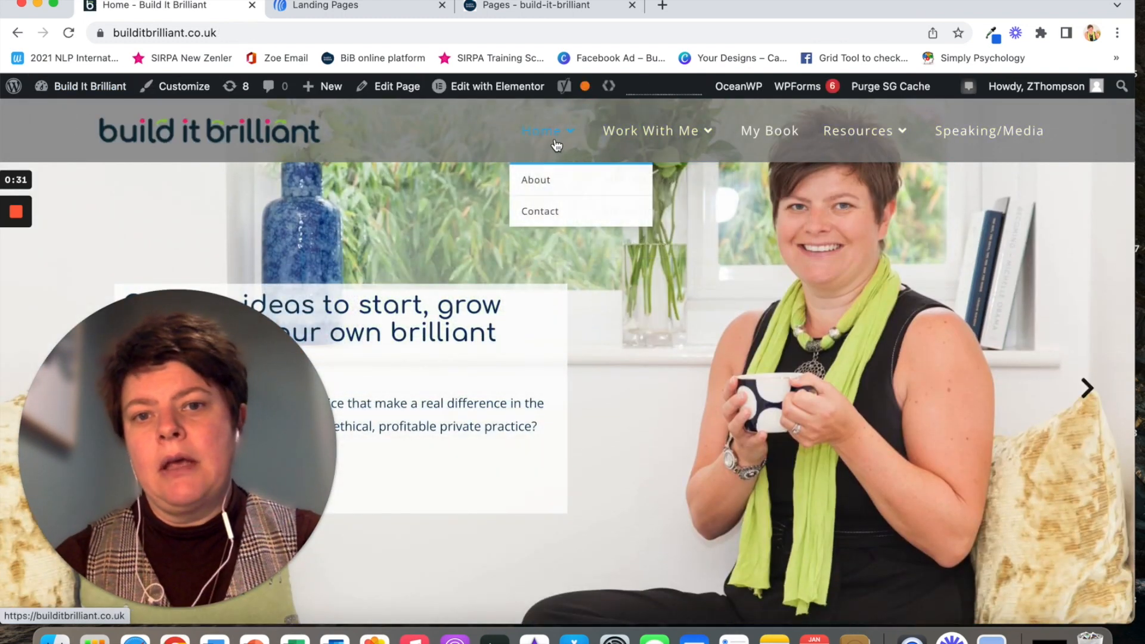
{"action": "mouse_move", "coordinate": [652, 135]}
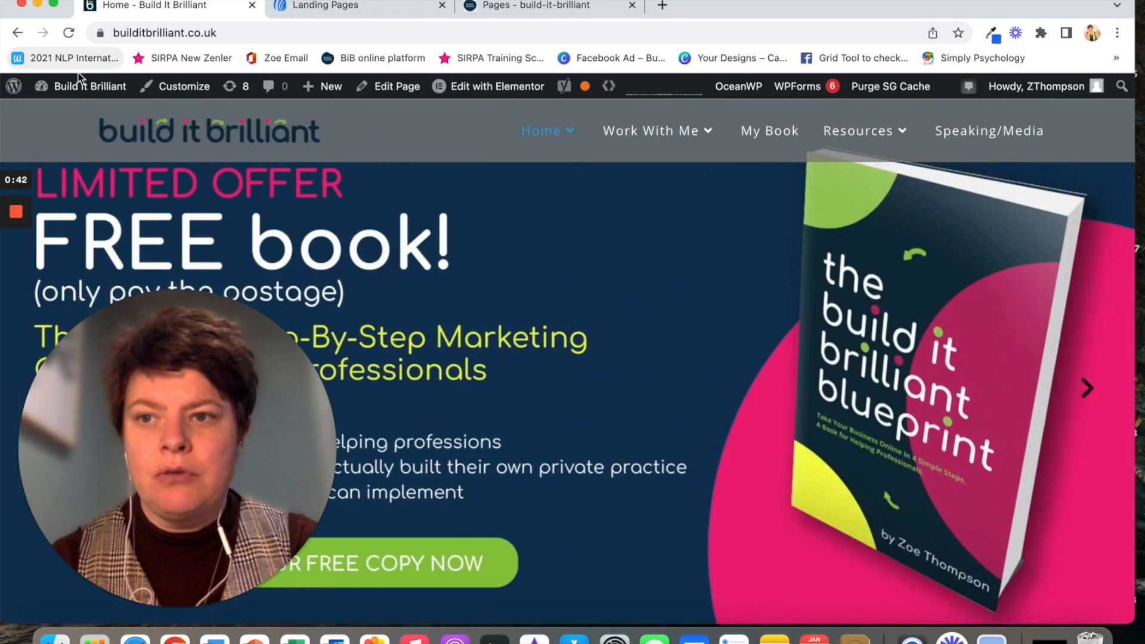
Open the site's WordPress dashboard and bring up the Menus page of the Appearance settings.
{"action": "left_click", "coordinate": [87, 90]}
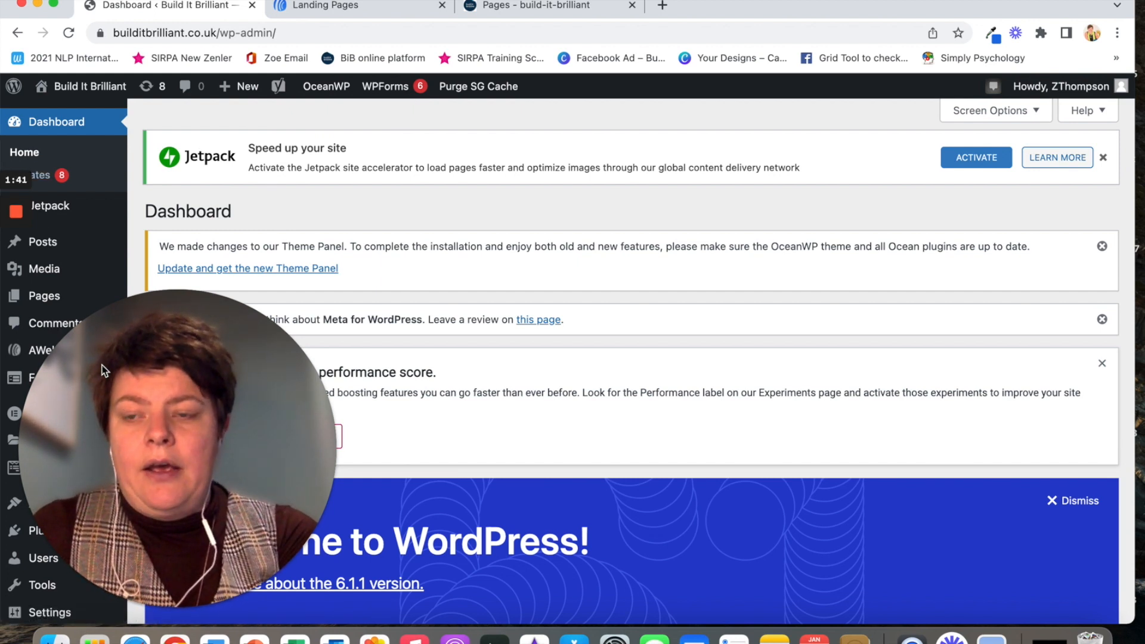
{"action": "left_click", "coordinate": [105, 386]}
{"action": "left_click_drag", "start_coordinate": [103, 382], "coordinate": [569, 363]}
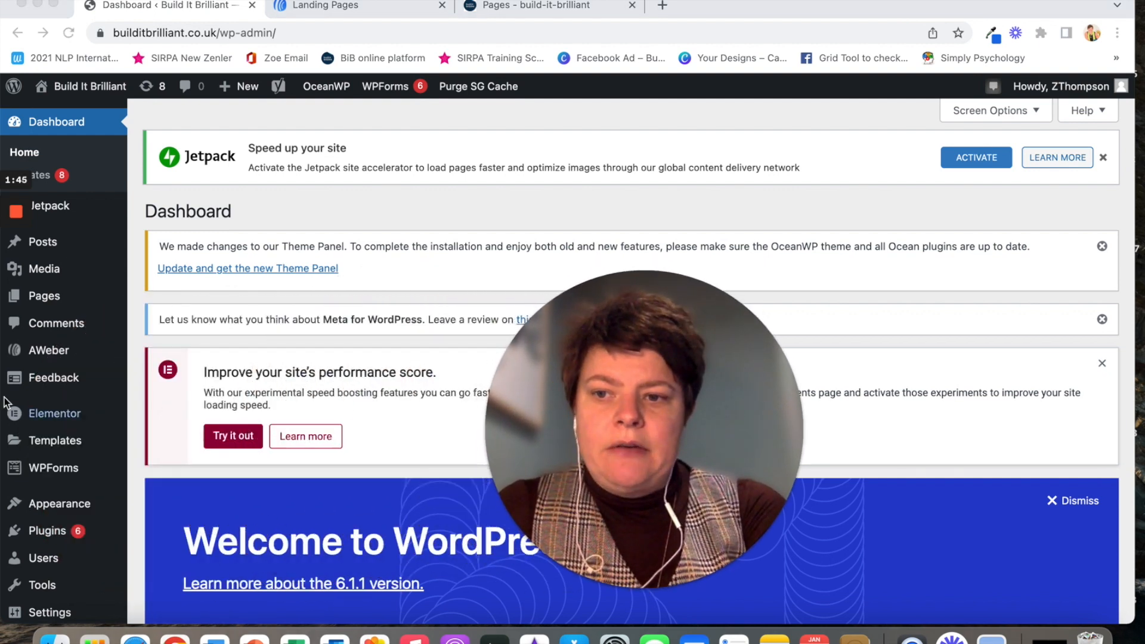
{"action": "left_click", "coordinate": [52, 504]}
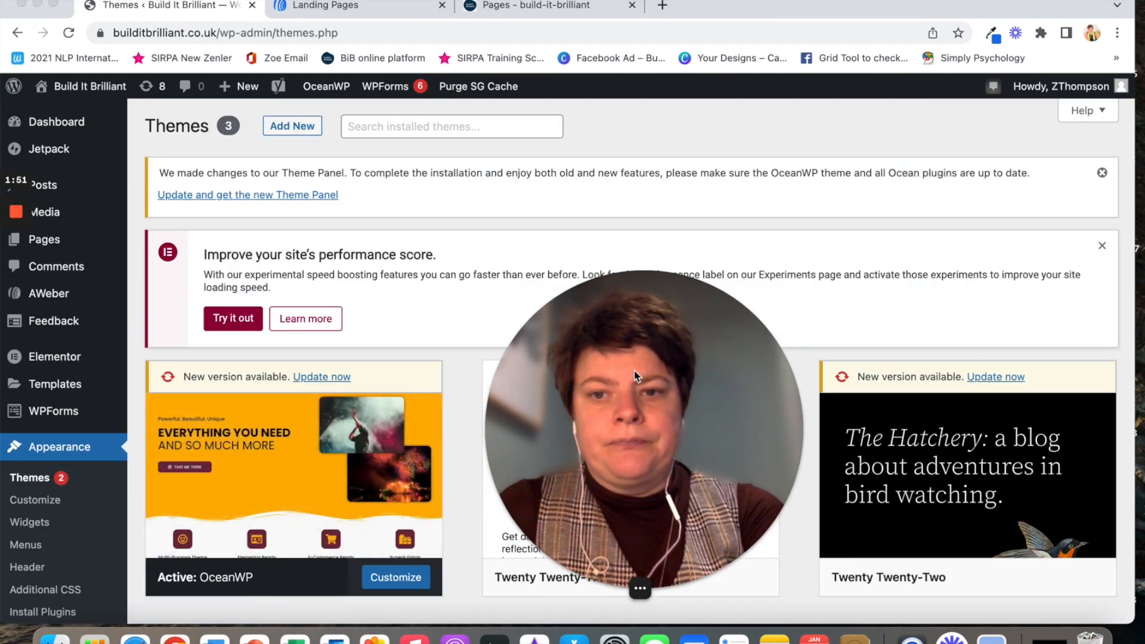
{"action": "left_click_drag", "start_coordinate": [636, 372], "coordinate": [188, 340]}
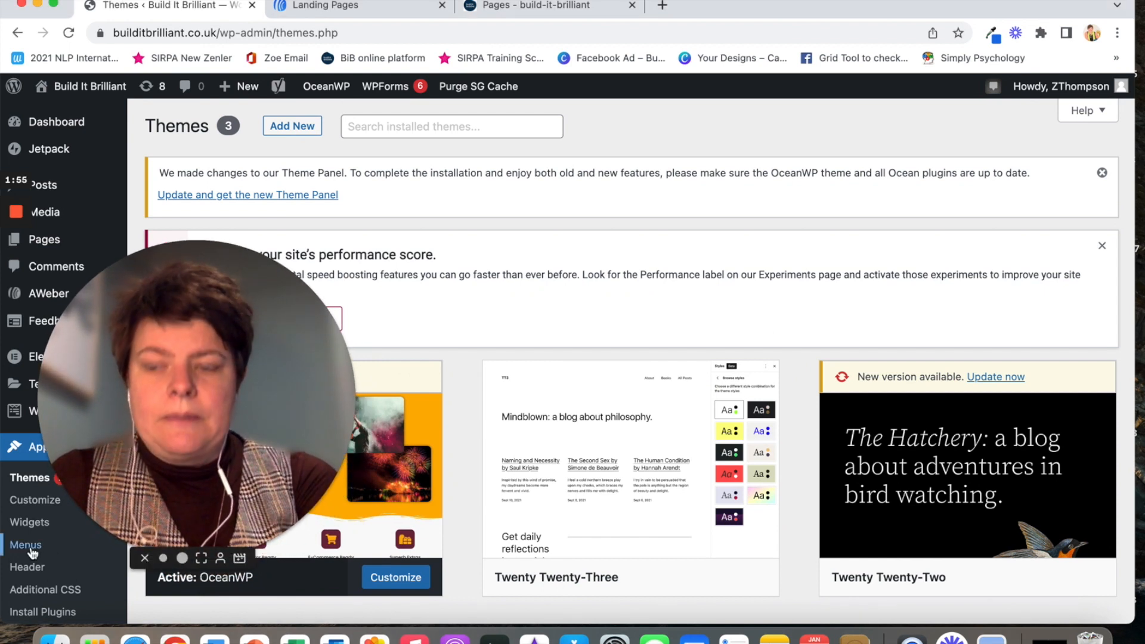
{"action": "left_click_drag", "start_coordinate": [112, 462], "coordinate": [321, 457]}
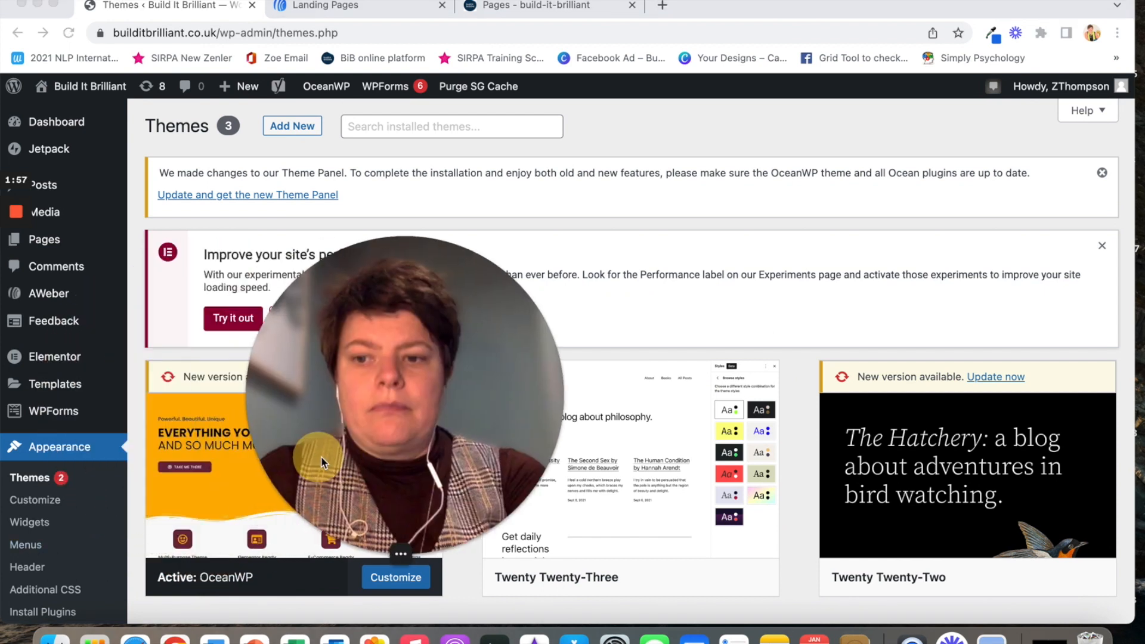
{"action": "left_click", "coordinate": [36, 547]}
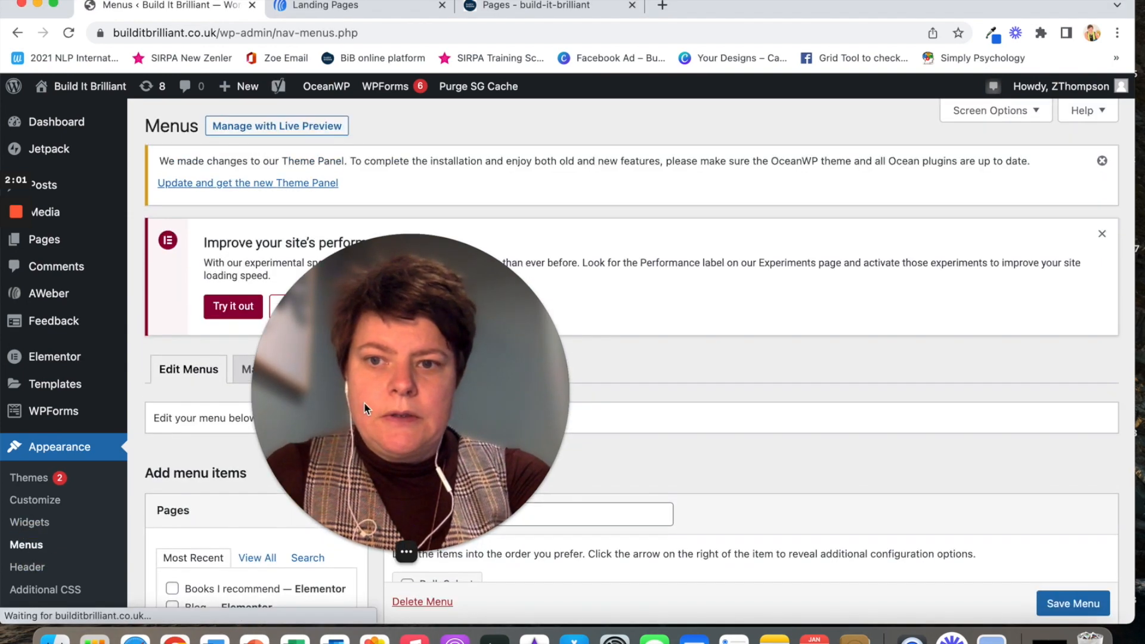
{"action": "left_click_drag", "start_coordinate": [357, 399], "coordinate": [158, 256]}
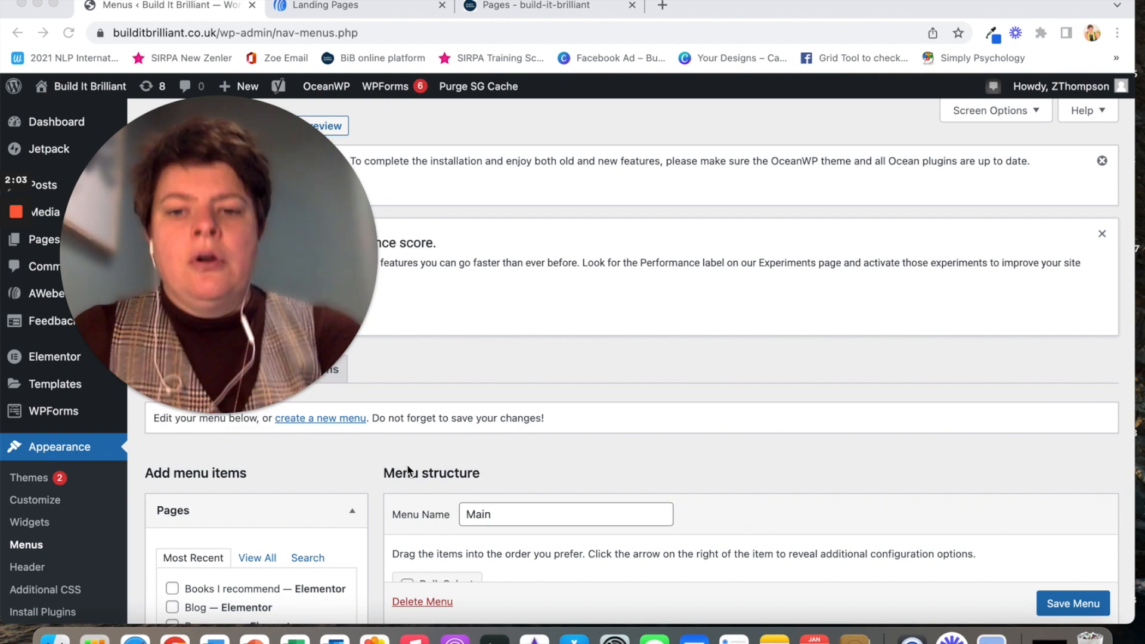
Examine the structure of the Main menu, from Home through Speaking/Media, including the sub items.
{"action": "scroll", "coordinate": [407, 464], "scroll_direction": "down", "scroll_amount": 5}
{"action": "scroll", "coordinate": [407, 464], "scroll_direction": "down", "scroll_amount": 1}
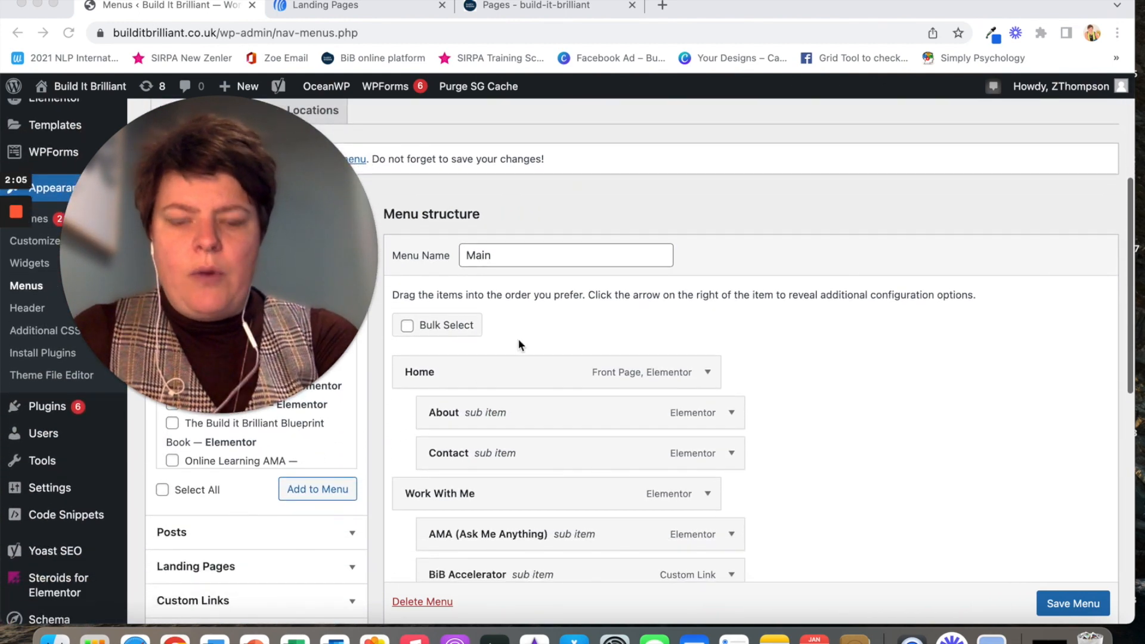
{"action": "scroll", "coordinate": [497, 474], "scroll_direction": "down", "scroll_amount": 1}
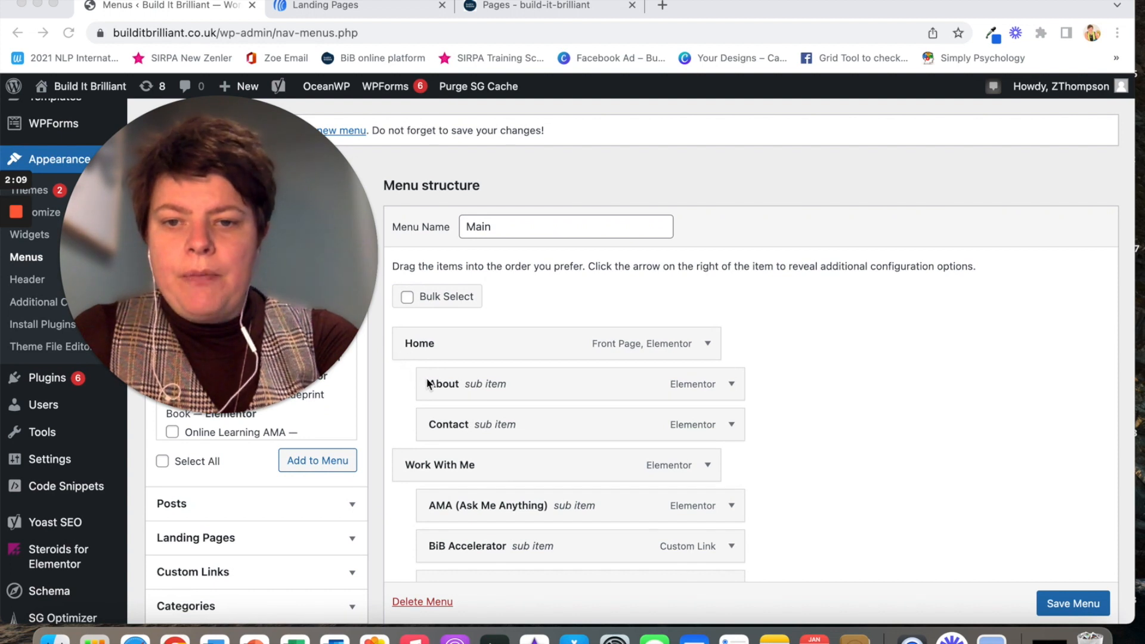
{"action": "scroll", "coordinate": [440, 417], "scroll_direction": "down", "scroll_amount": 1}
{"action": "scroll", "coordinate": [440, 419], "scroll_direction": "down", "scroll_amount": 1}
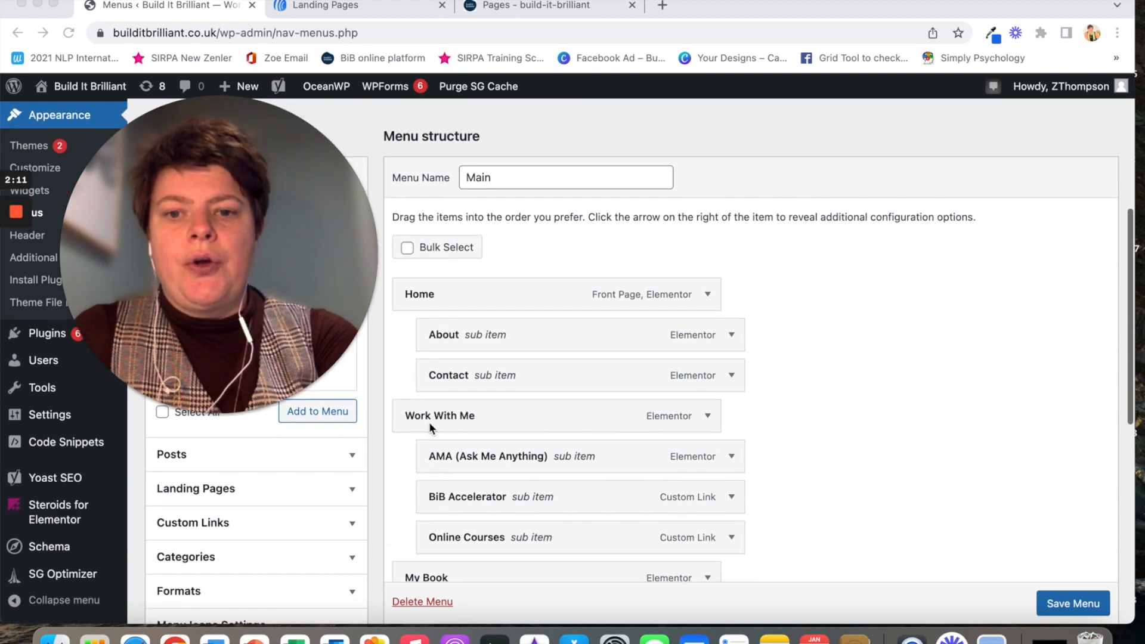
{"action": "scroll", "coordinate": [459, 520], "scroll_direction": "down", "scroll_amount": 4}
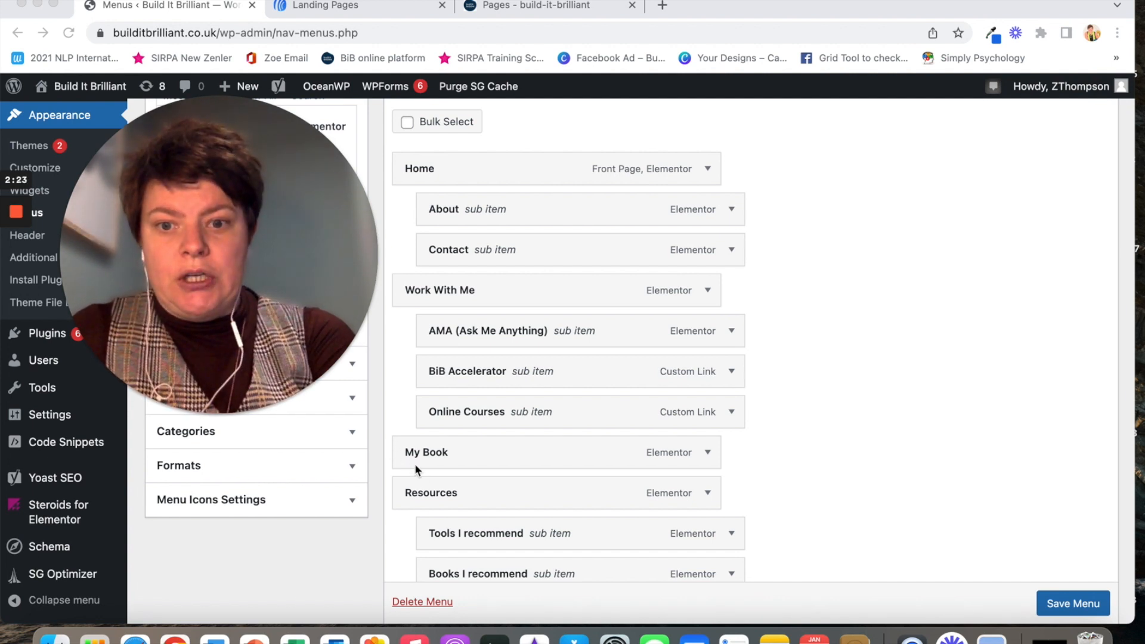
{"action": "scroll", "coordinate": [482, 538], "scroll_direction": "down", "scroll_amount": 3}
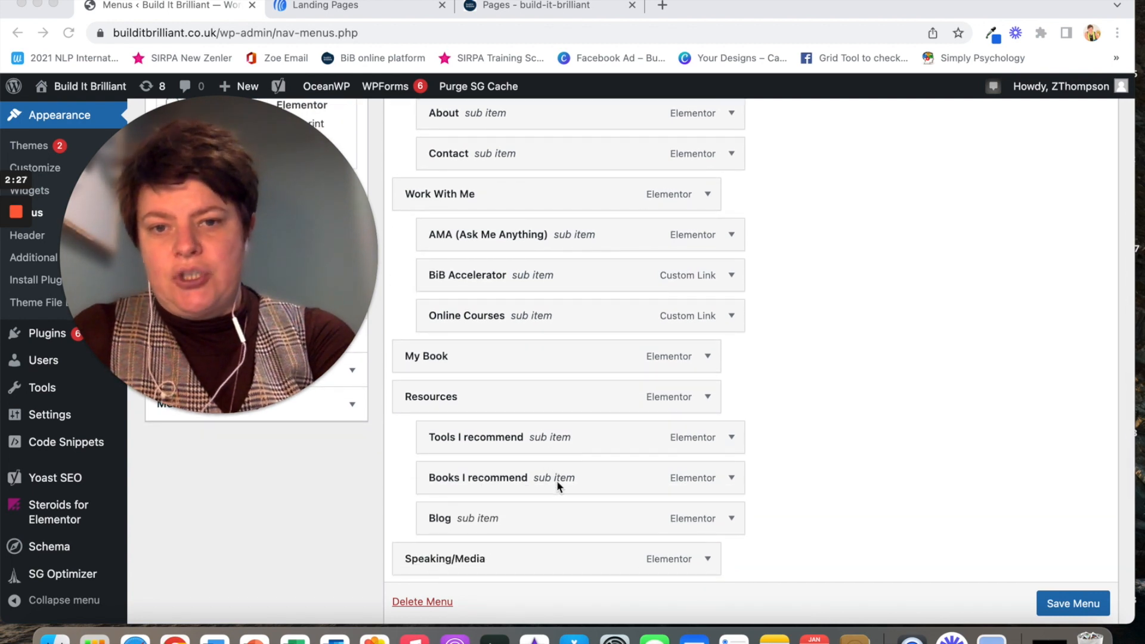
{"action": "scroll", "coordinate": [556, 498], "scroll_direction": "down", "scroll_amount": 2}
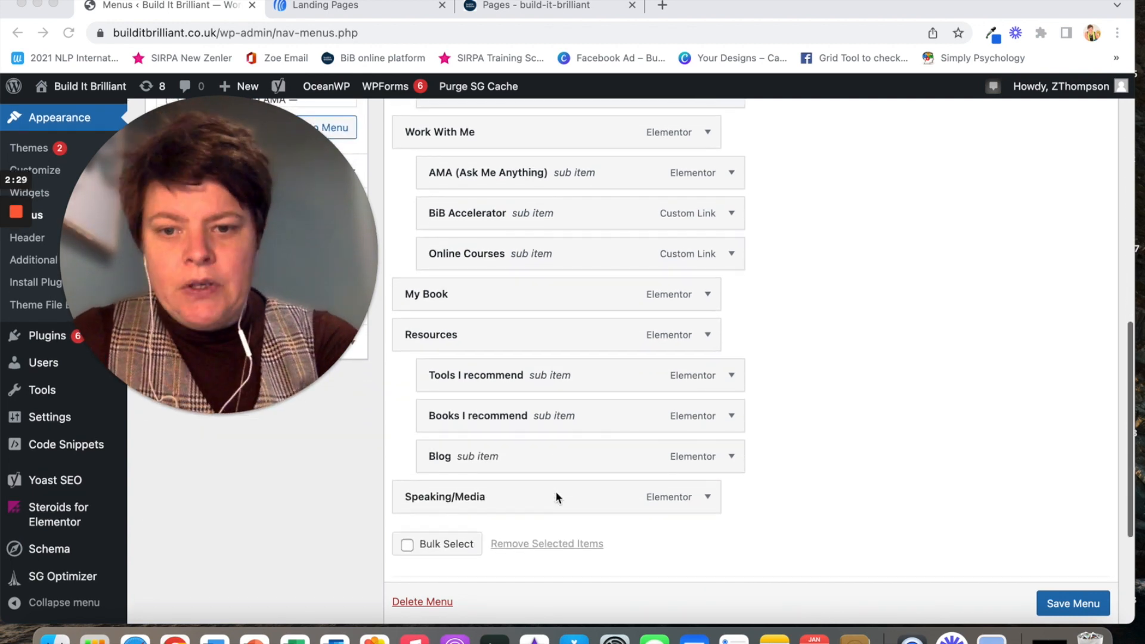
{"action": "scroll", "coordinate": [556, 498], "scroll_direction": "up", "scroll_amount": 2}
{"action": "scroll", "coordinate": [556, 498], "scroll_direction": "up", "scroll_amount": 5}
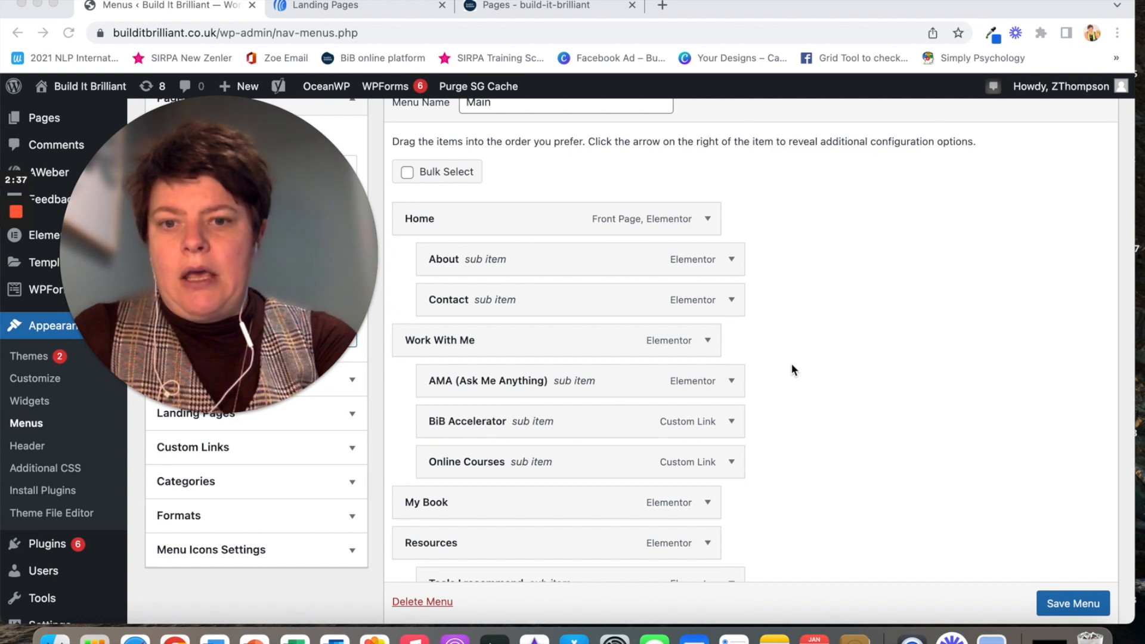
Switch to the New Zenler site's page list and locate the URL of the BiB Accelerator page.
{"action": "left_click", "coordinate": [542, 3]}
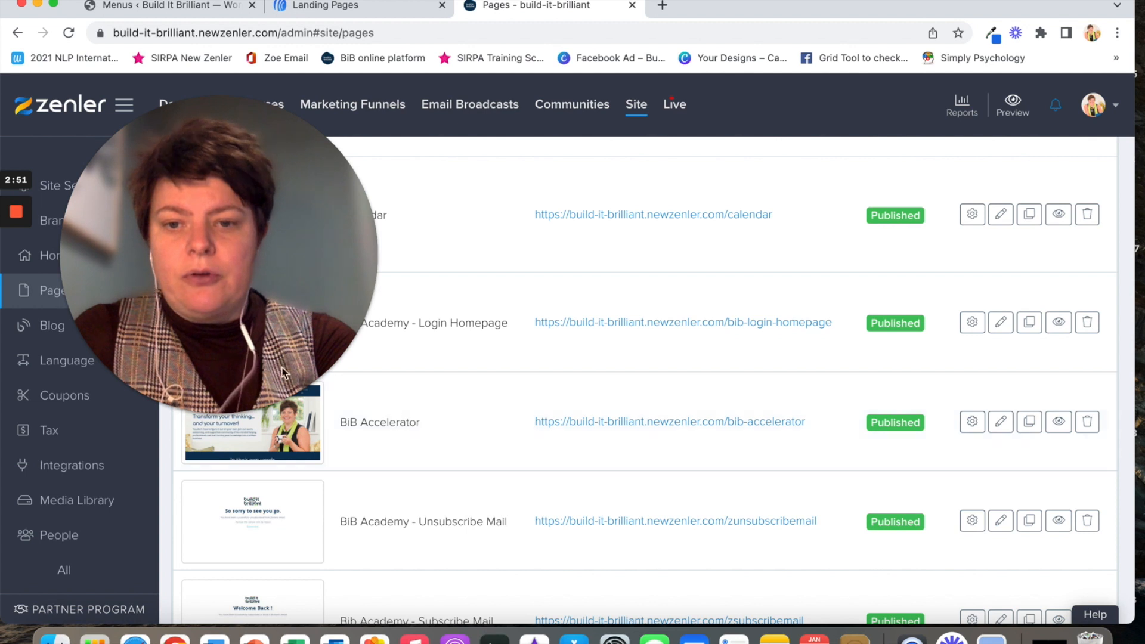
{"action": "left_click_drag", "start_coordinate": [187, 312], "coordinate": [498, 307]}
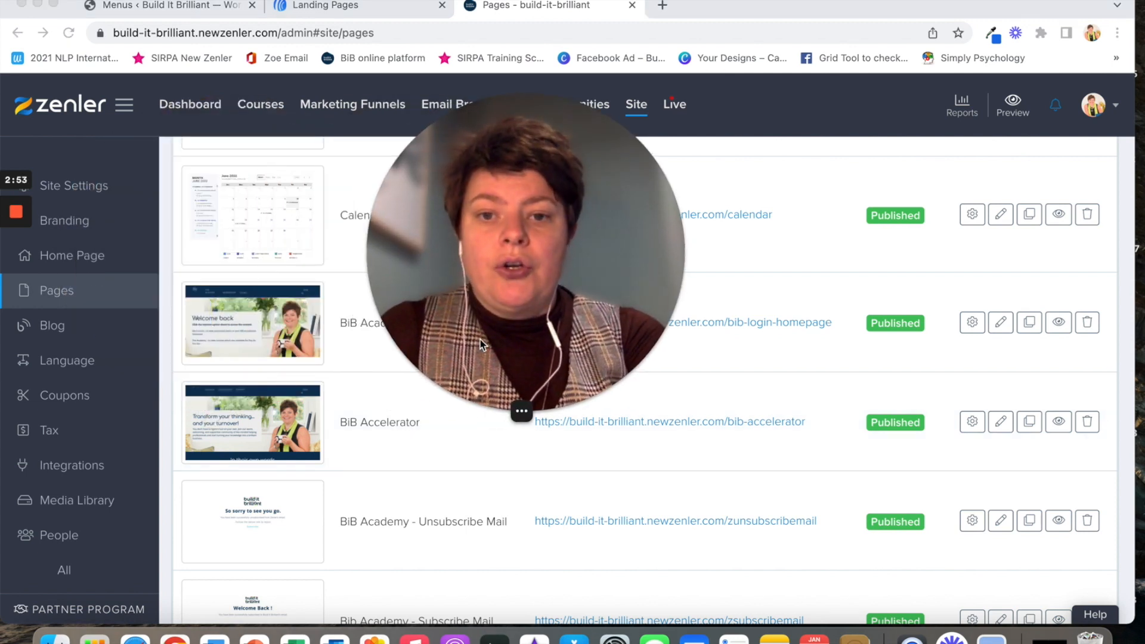
{"action": "left_click", "coordinate": [809, 427]}
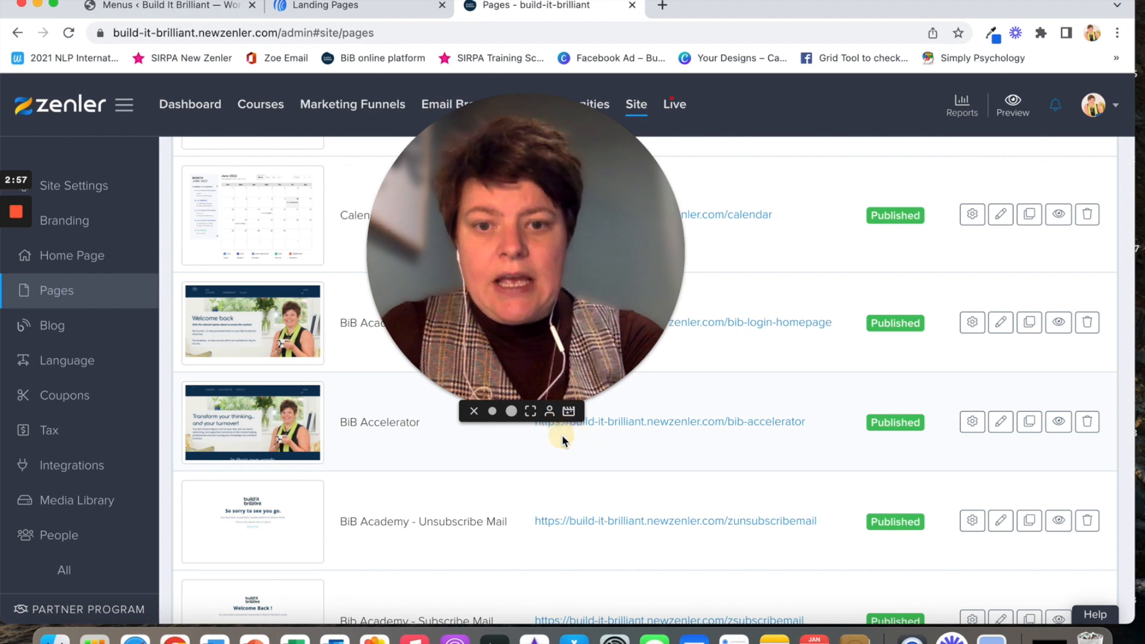
Open the BiB Accelerator - Customer/Environment course and view its course pages with the sales page URL.
{"action": "left_click", "coordinate": [260, 108]}
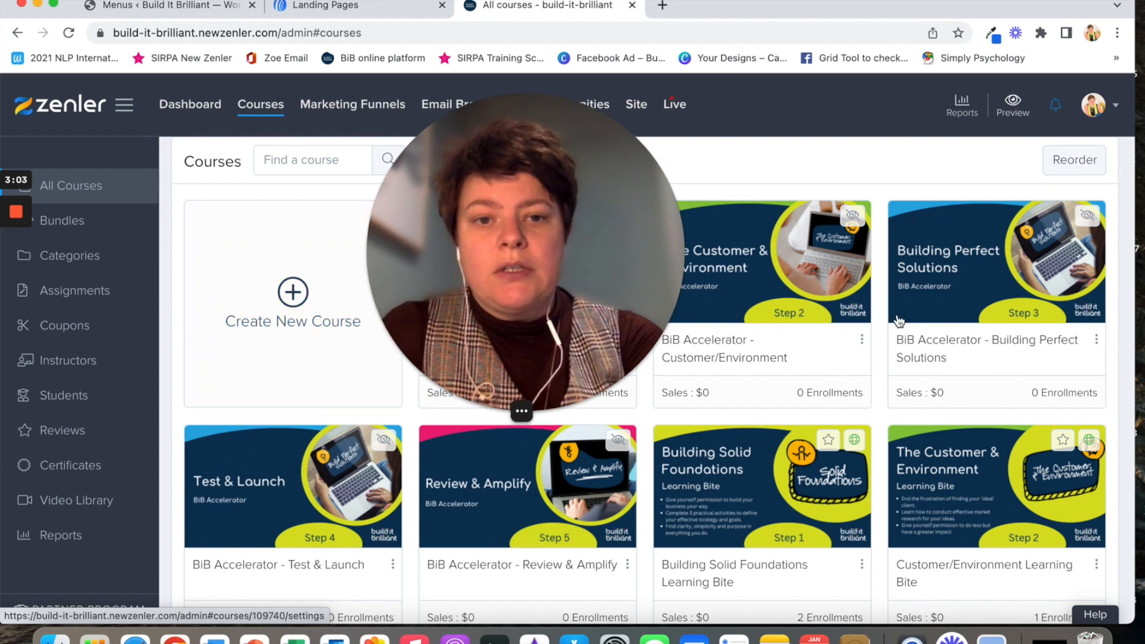
{"action": "left_click", "coordinate": [781, 286]}
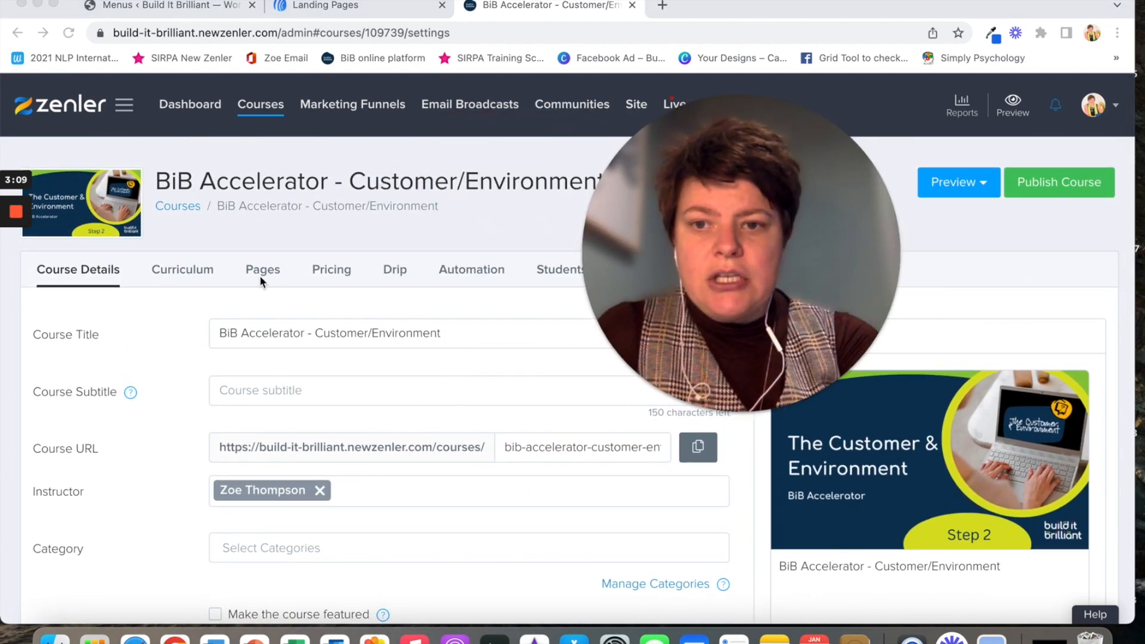
{"action": "left_click", "coordinate": [260, 272]}
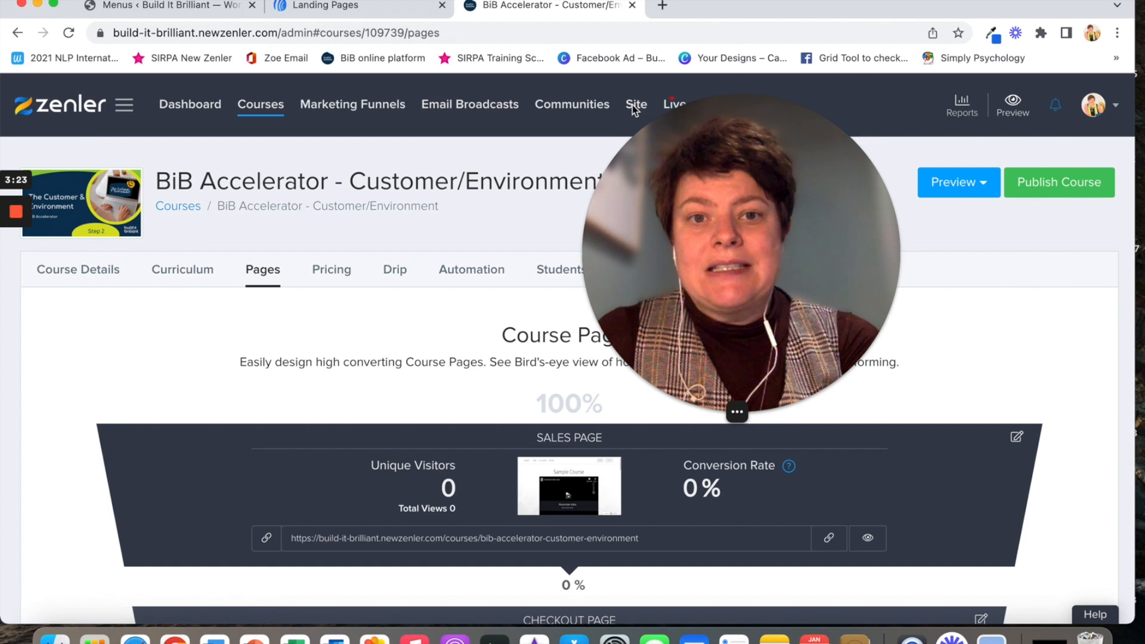
Return to the site's page list and copy the BiB Accelerator page URL.
{"action": "left_click", "coordinate": [672, 132]}
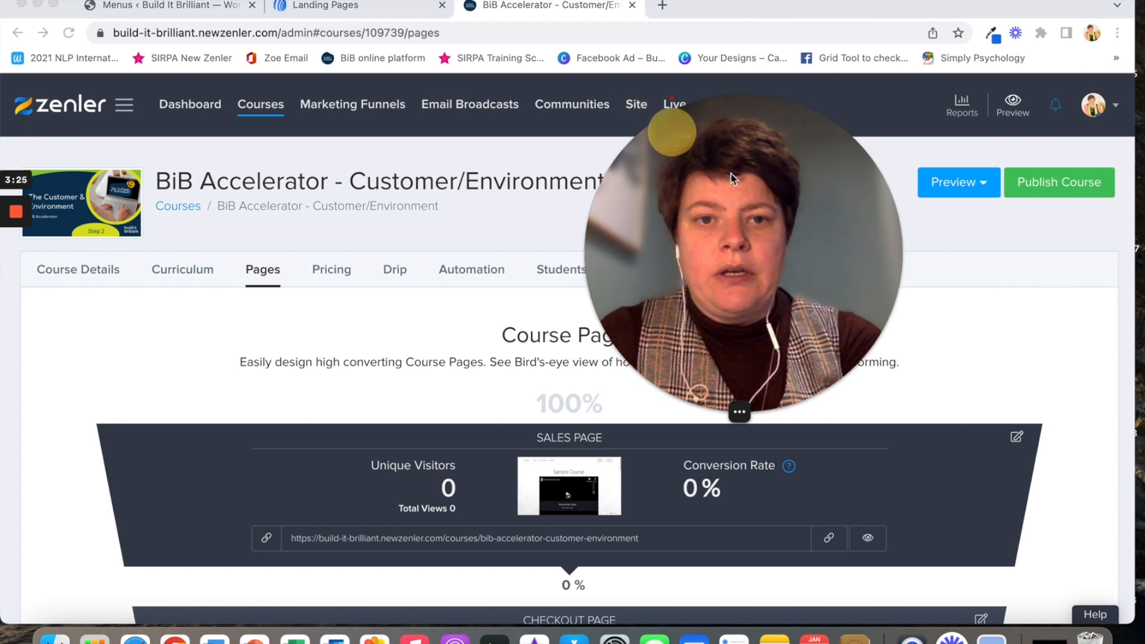
{"action": "left_click_drag", "start_coordinate": [733, 178], "coordinate": [826, 268]}
{"action": "left_click", "coordinate": [638, 109]}
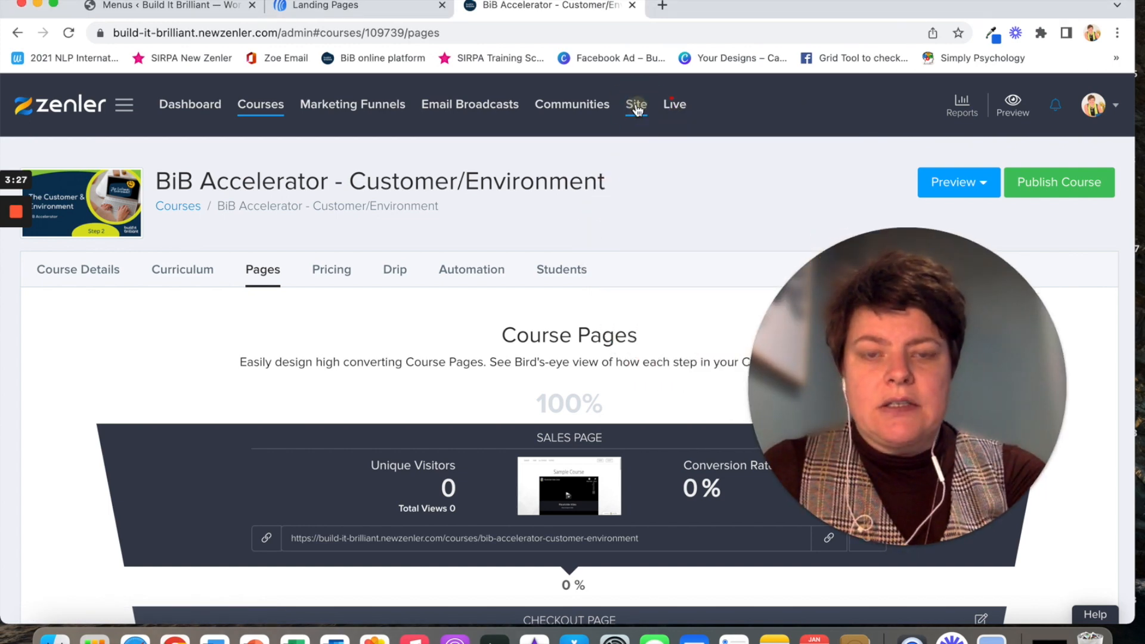
{"action": "left_click", "coordinate": [636, 106]}
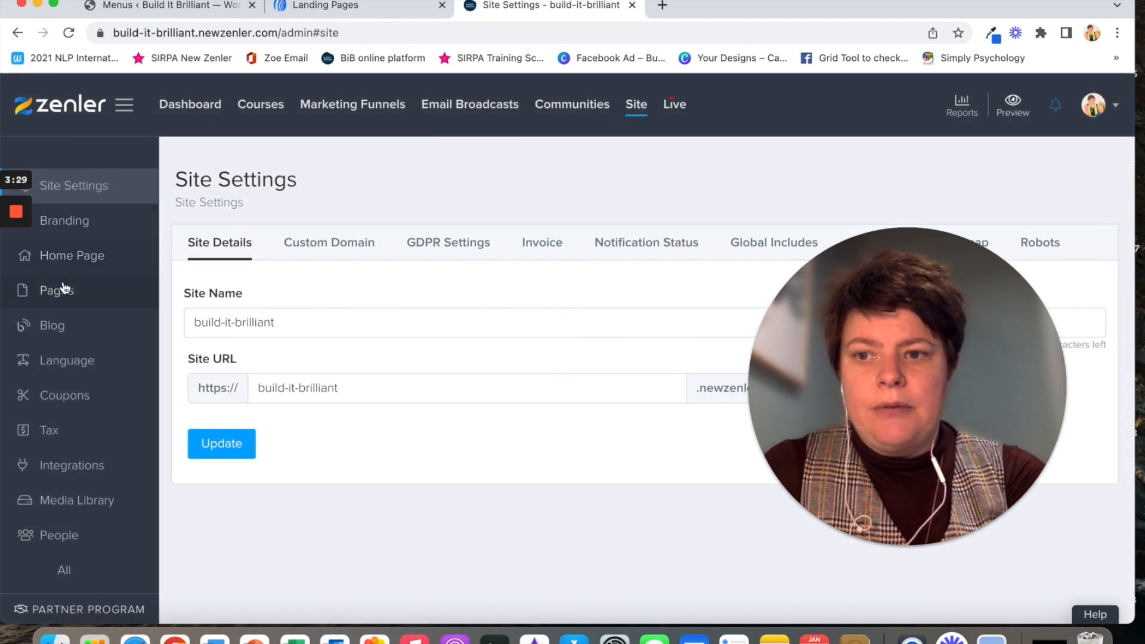
{"action": "left_click", "coordinate": [64, 289]}
{"action": "scroll", "coordinate": [532, 428], "scroll_direction": "down", "scroll_amount": 3}
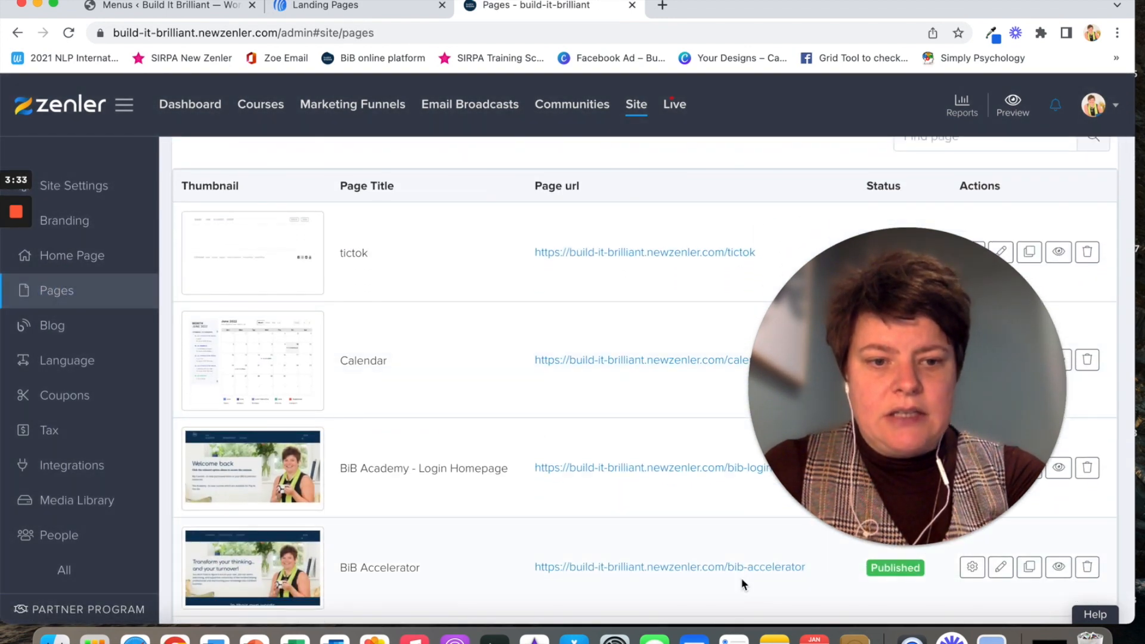
{"action": "left_click_drag", "start_coordinate": [807, 563], "coordinate": [519, 582]}
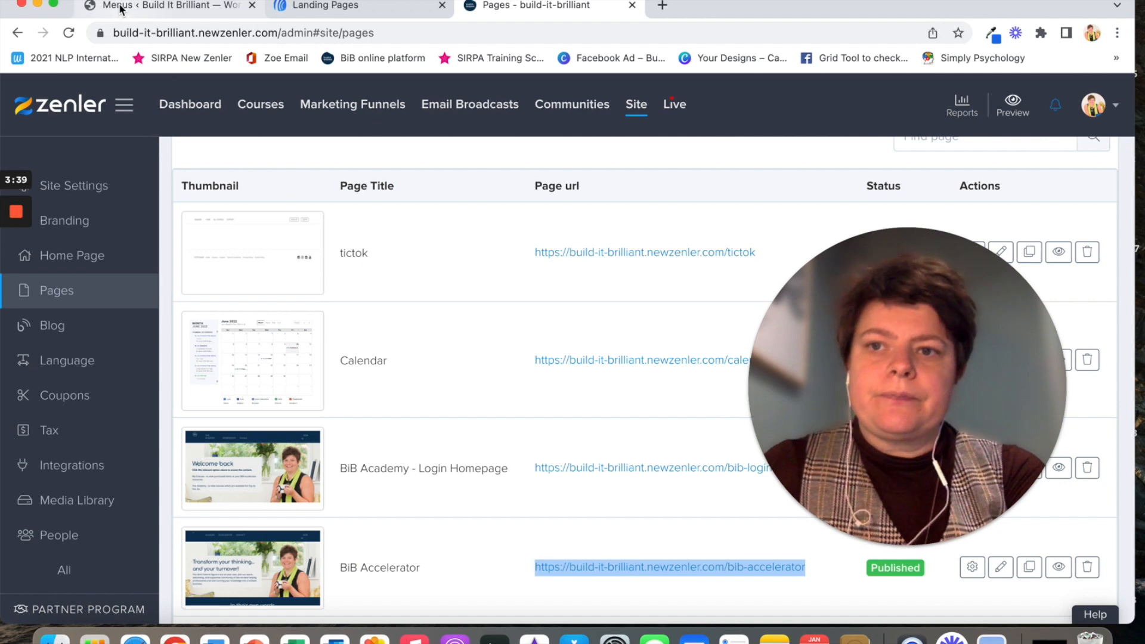
Switch to the WordPress menu editor and add a custom link with the copied BiB Accelerator URL and link text Membership.
{"action": "left_click", "coordinate": [168, 5]}
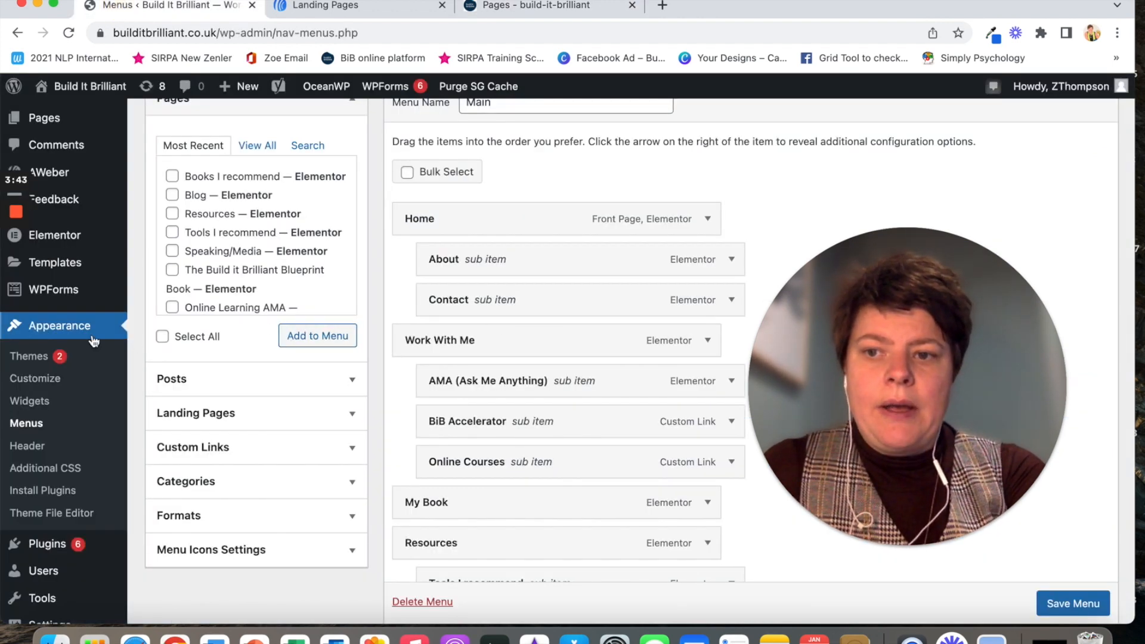
{"action": "left_click", "coordinate": [200, 454]}
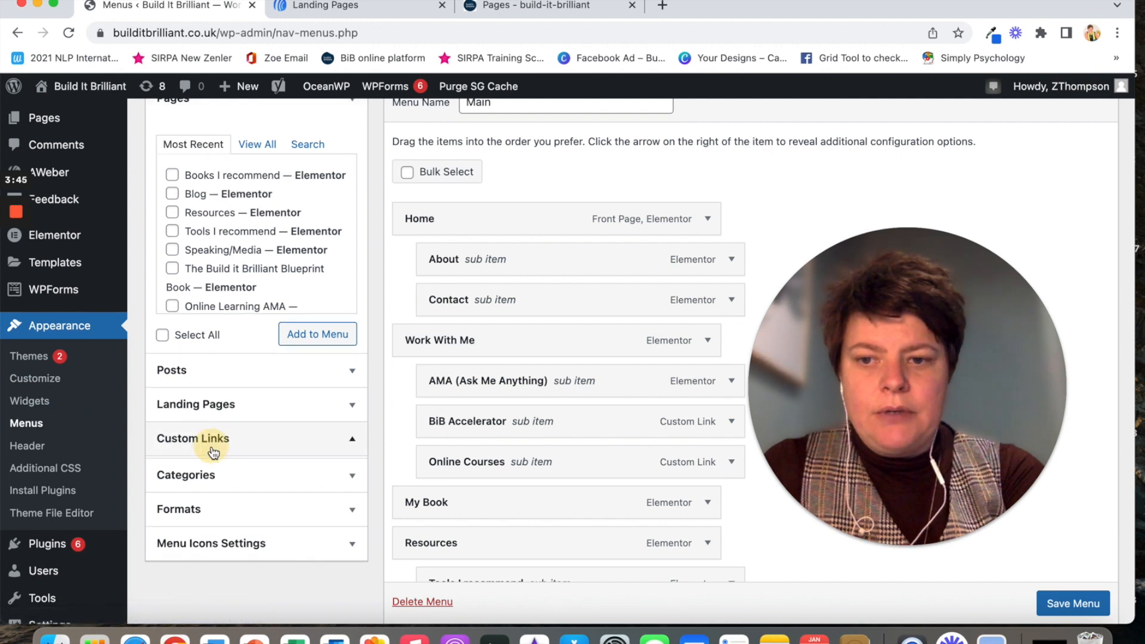
{"action": "left_click", "coordinate": [277, 251]}
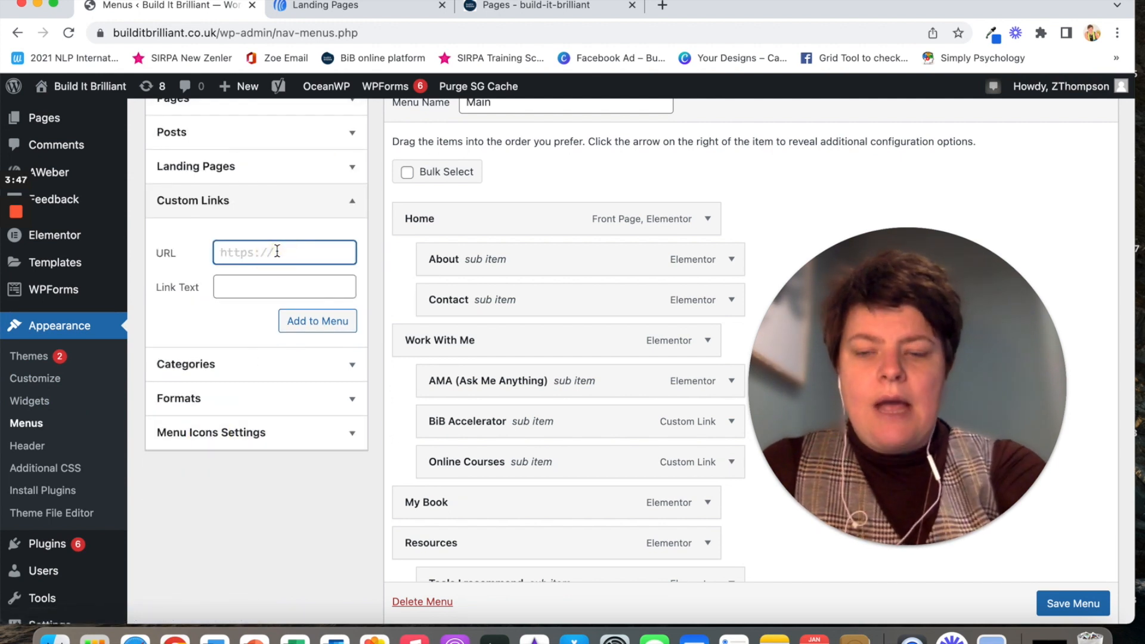
{"action": "key", "text": "super+v"}
{"action": "left_click", "coordinate": [273, 290]}
{"action": "type", "text": "Membership"}
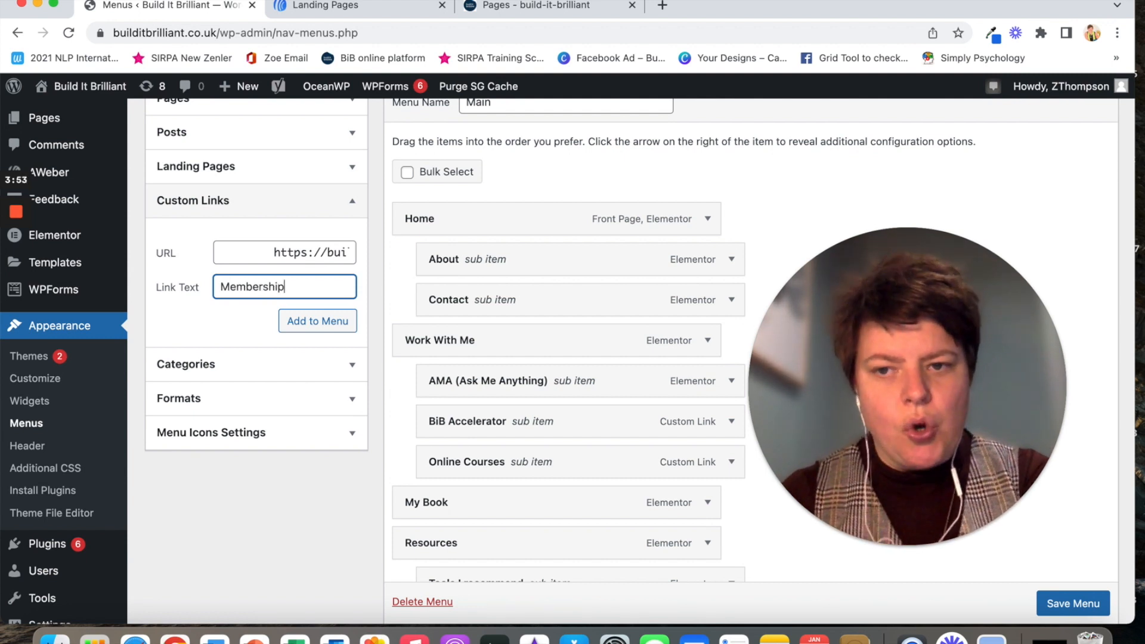
{"action": "left_click", "coordinate": [269, 249]}
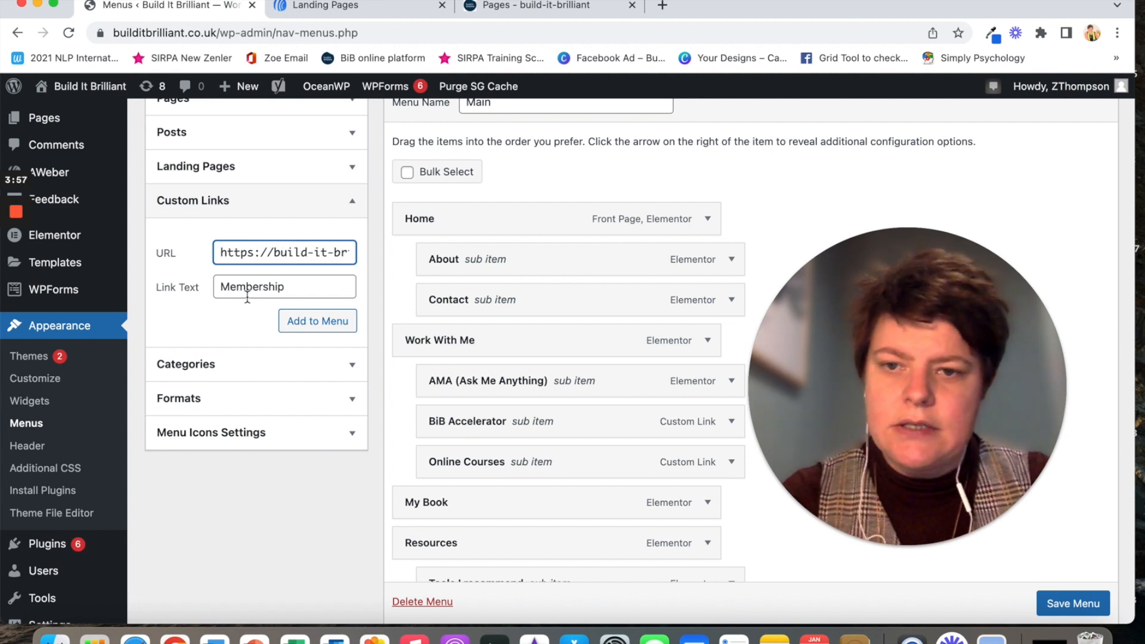
{"action": "left_click", "coordinate": [305, 322]}
Move the Membership item below Online Courses as a sub item of Work With Me and save the menu.
{"action": "scroll", "coordinate": [474, 388], "scroll_direction": "down", "scroll_amount": 5}
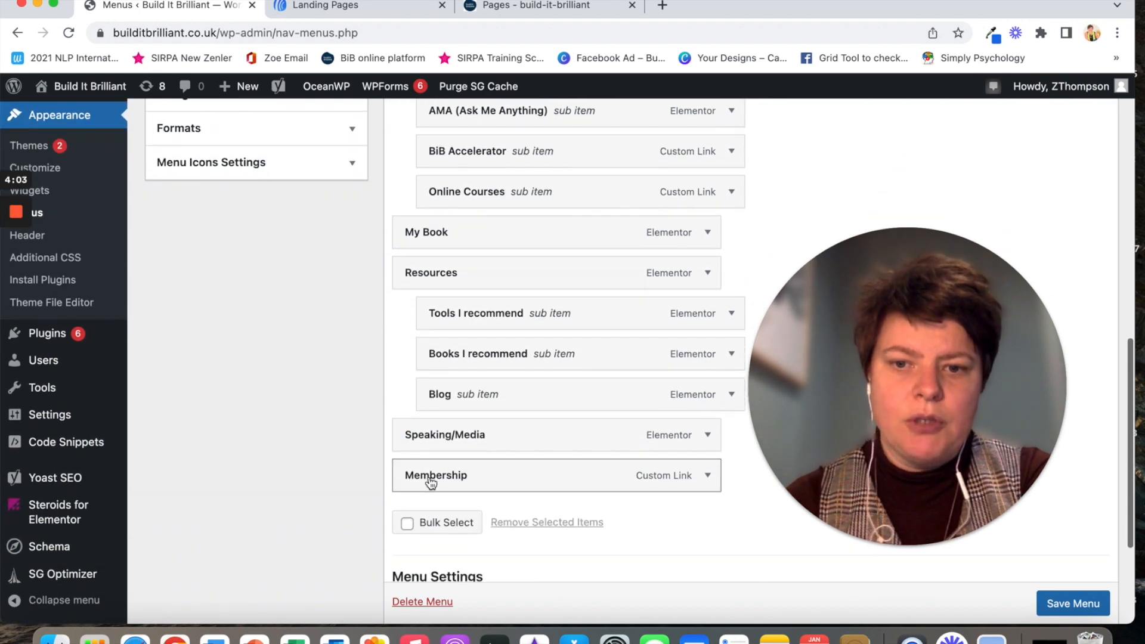
{"action": "left_click_drag", "start_coordinate": [432, 483], "coordinate": [461, 237]}
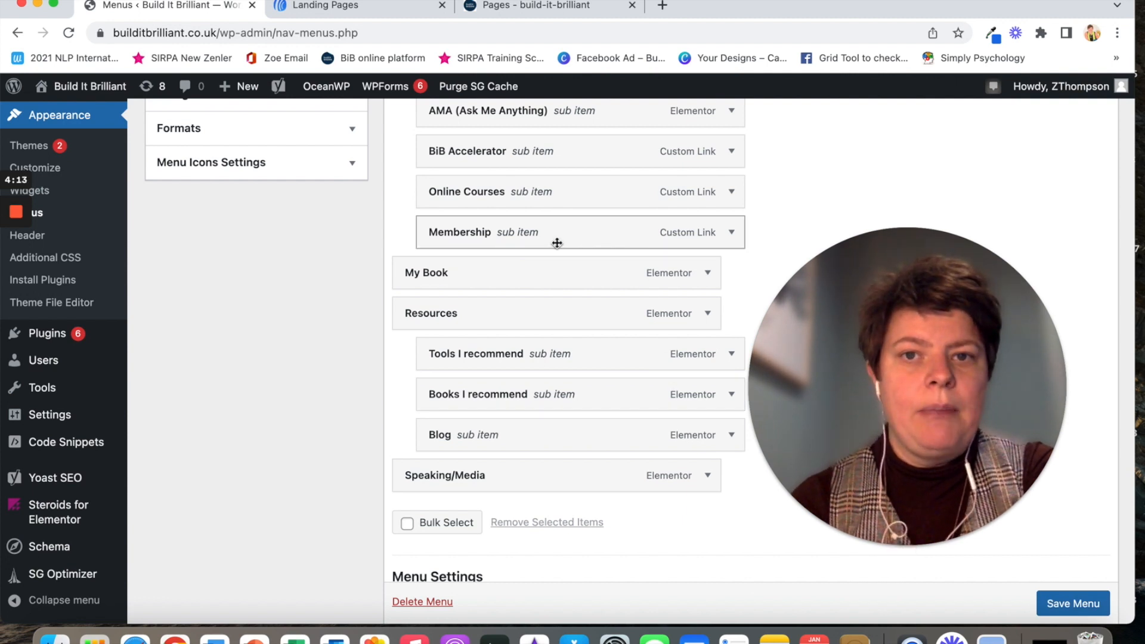
{"action": "scroll", "coordinate": [1081, 606], "scroll_direction": "down", "scroll_amount": 1}
{"action": "left_click", "coordinate": [1074, 604]}
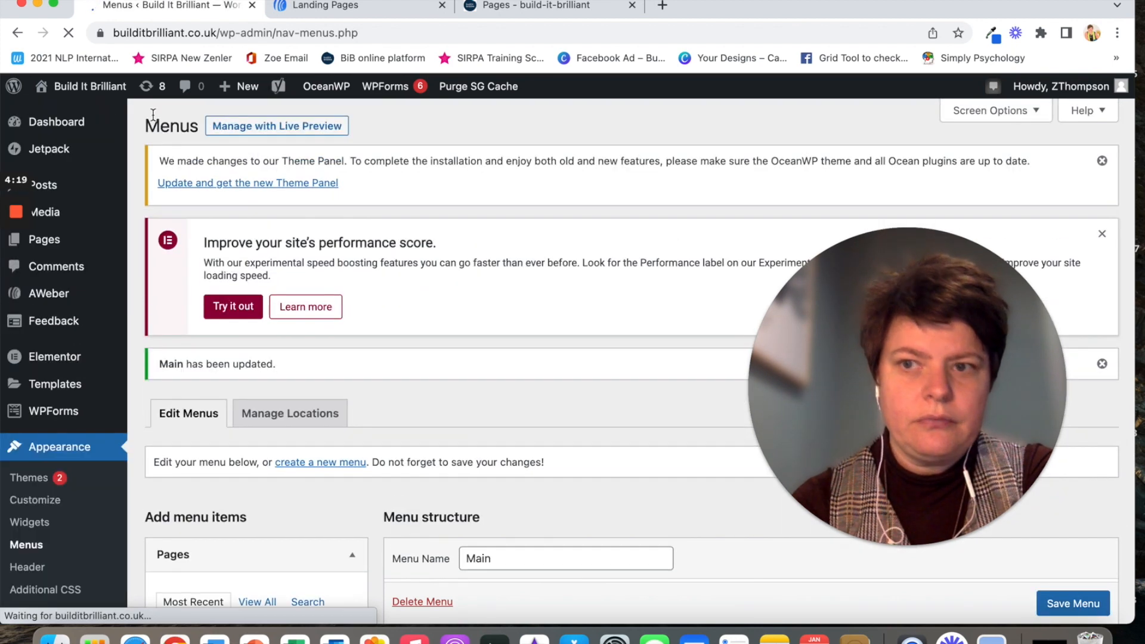
Visit the live site, open the Membership link under Work With Me to test it, and return to the home page.
{"action": "mouse_move", "coordinate": [86, 94]}
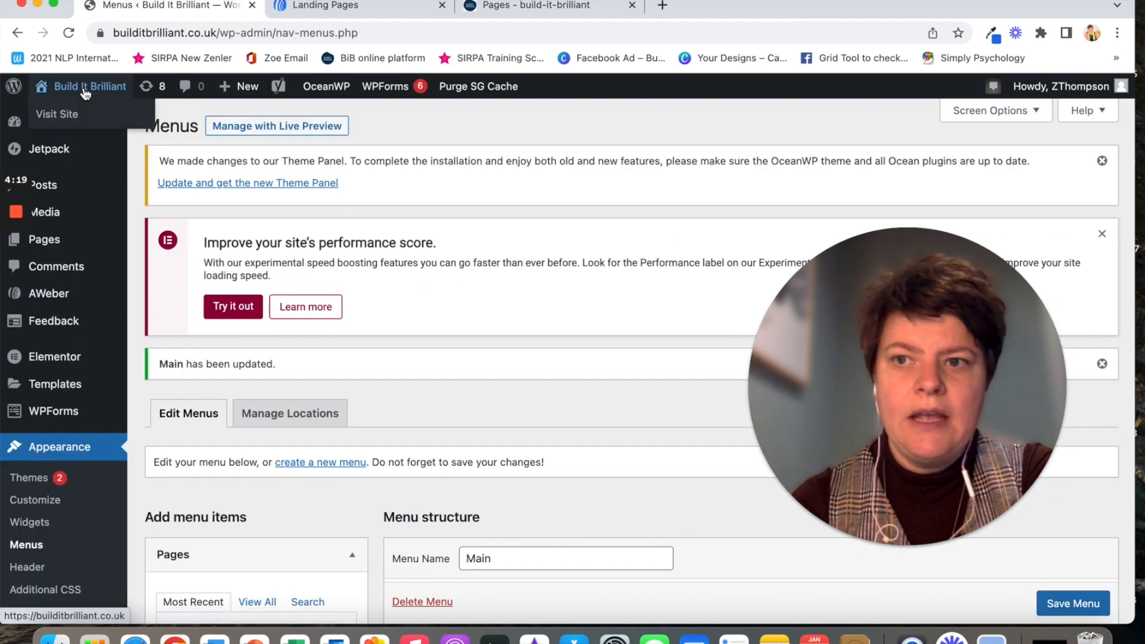
{"action": "left_click", "coordinate": [74, 115]}
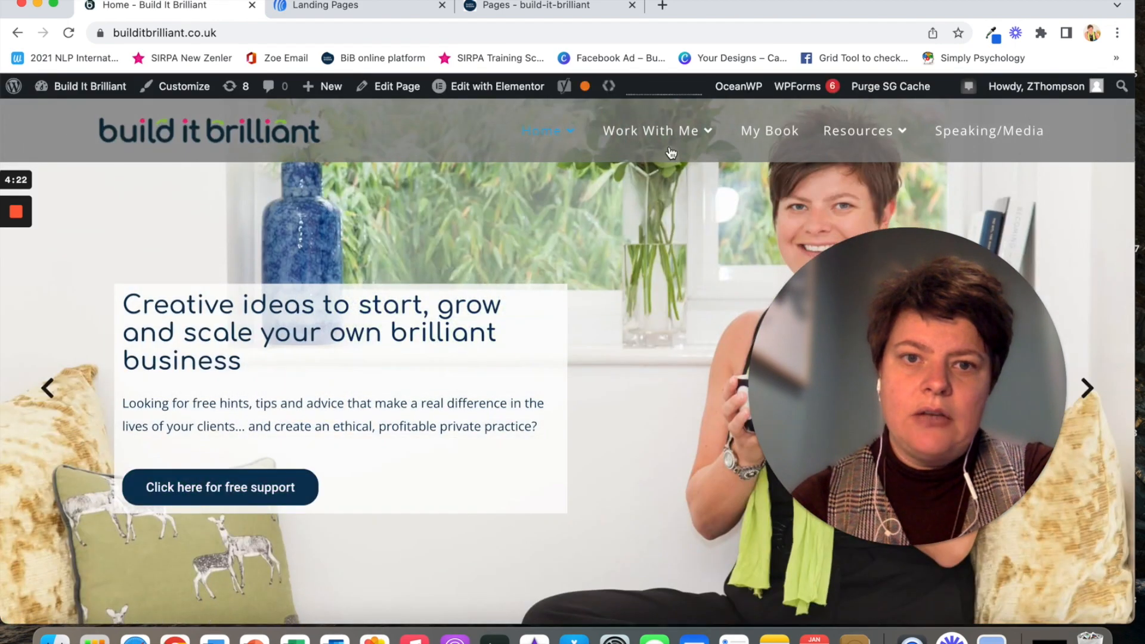
{"action": "mouse_move", "coordinate": [662, 135]}
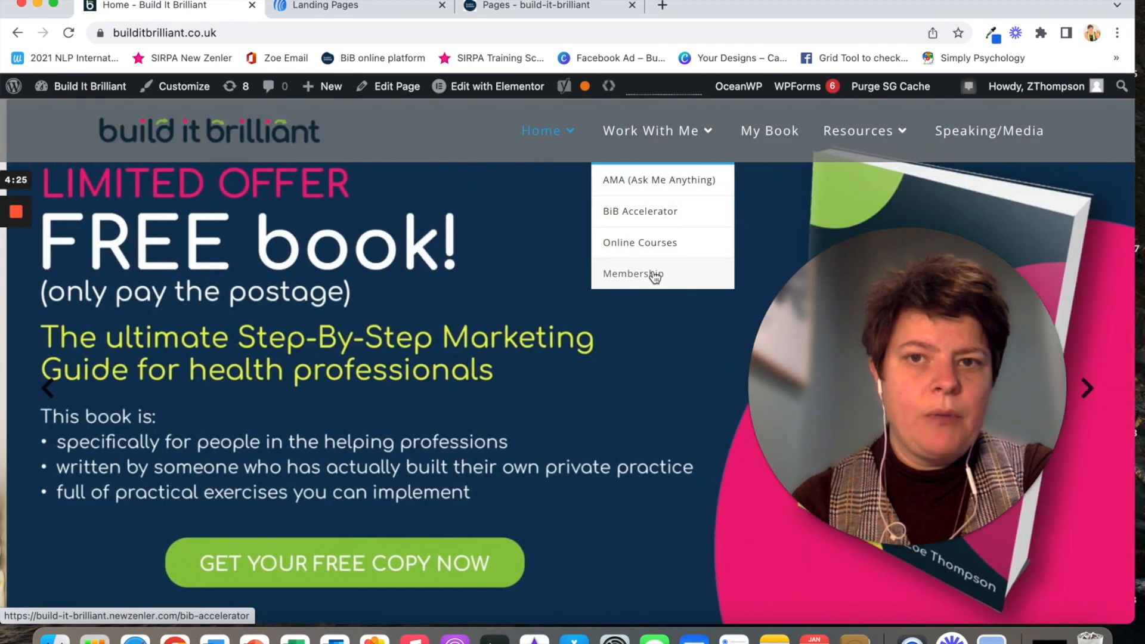
{"action": "left_click", "coordinate": [654, 275]}
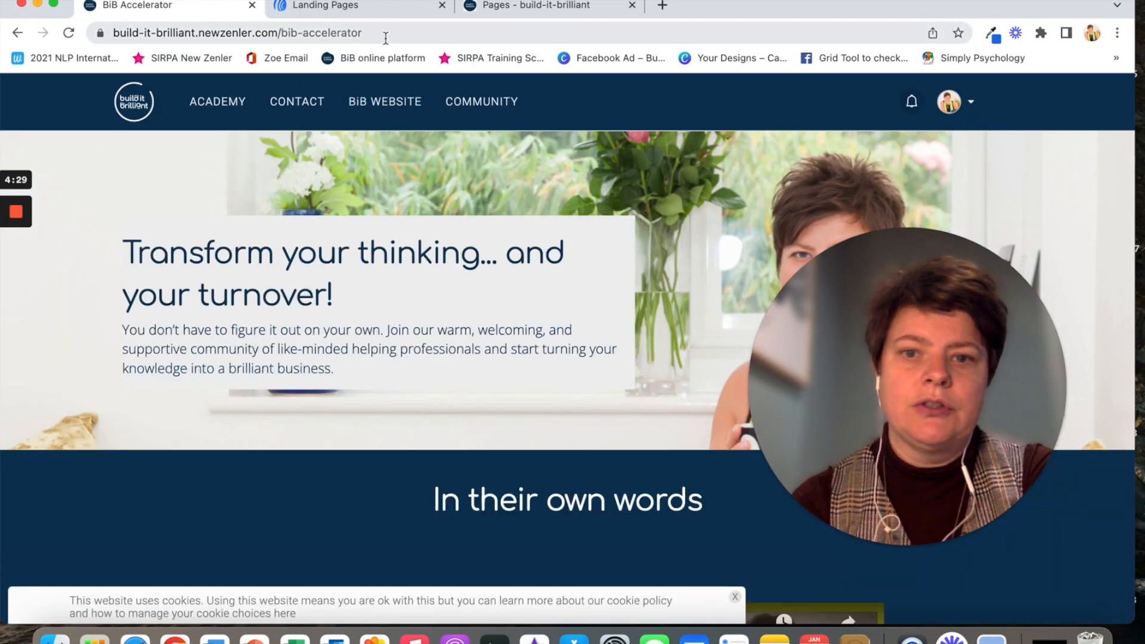
{"action": "left_click", "coordinate": [18, 34]}
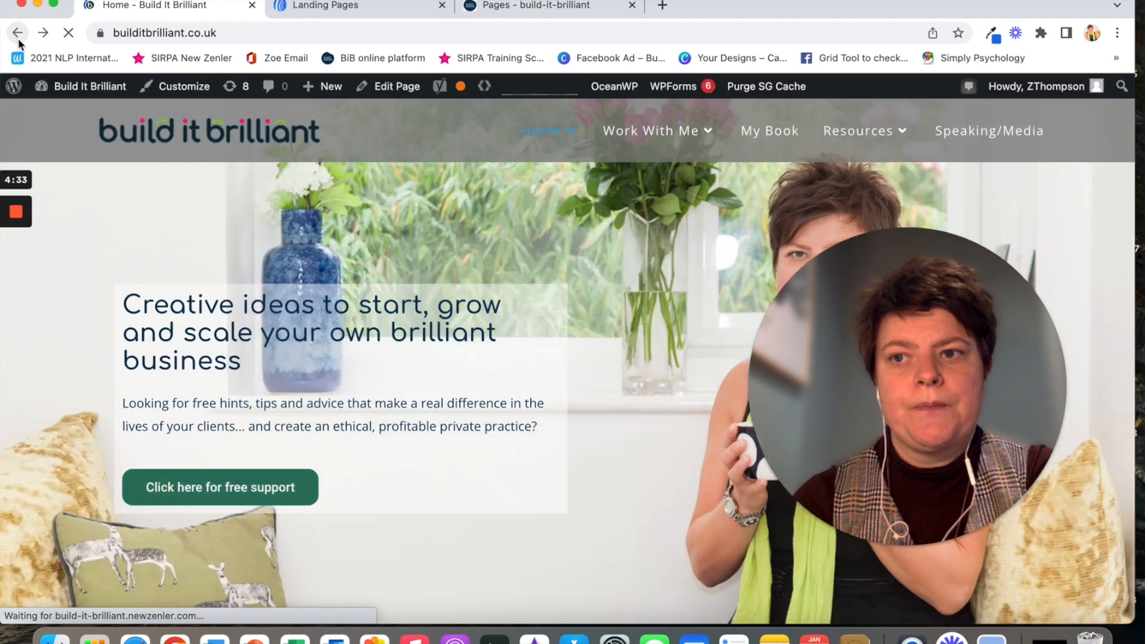
Reopen the Main menu from the WordPress dashboard and remove the Membership sub item under Work With Me.
{"action": "left_click", "coordinate": [81, 88]}
{"action": "left_click", "coordinate": [83, 114]}
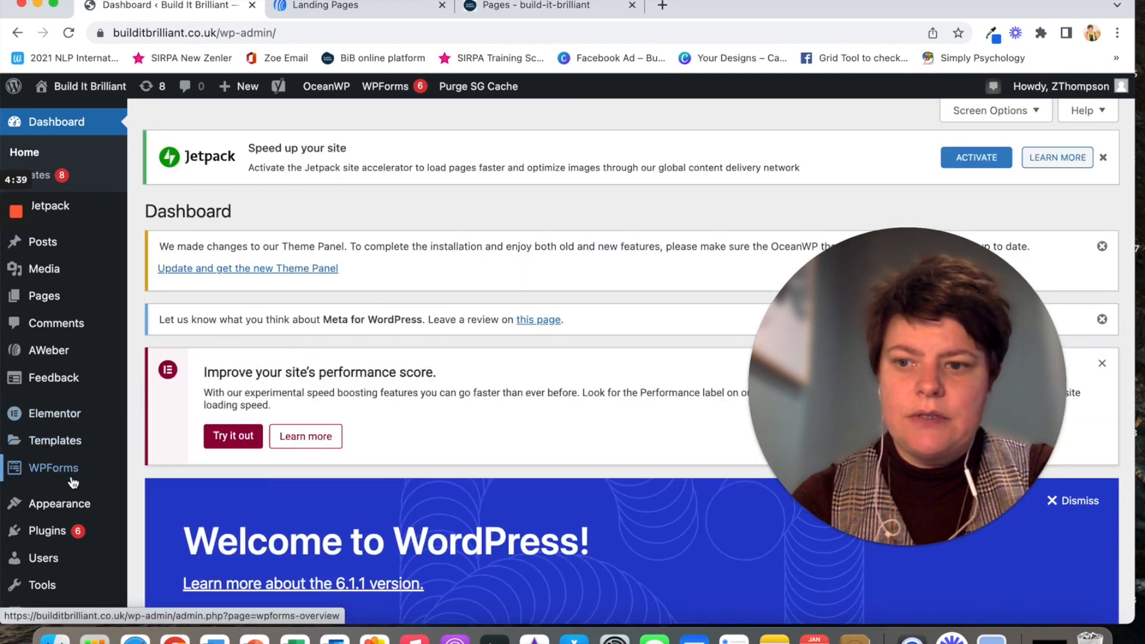
{"action": "mouse_move", "coordinate": [59, 447]}
{"action": "mouse_move", "coordinate": [65, 502]}
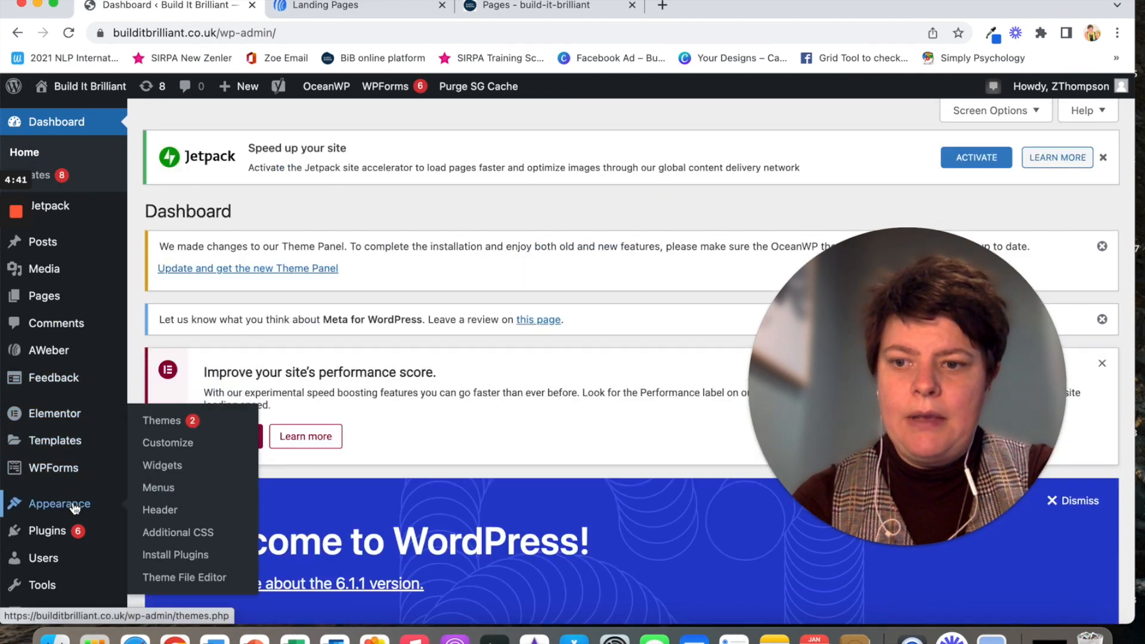
{"action": "left_click", "coordinate": [158, 489]}
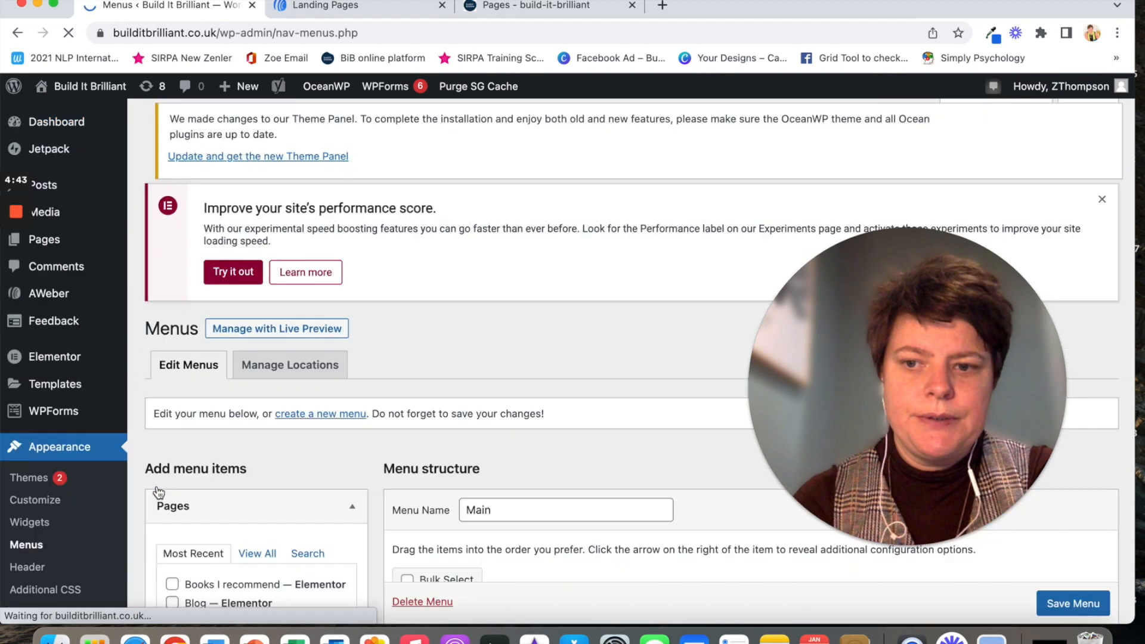
{"action": "scroll", "coordinate": [499, 476], "scroll_direction": "down", "scroll_amount": 5}
{"action": "scroll", "coordinate": [498, 482], "scroll_direction": "down", "scroll_amount": 4}
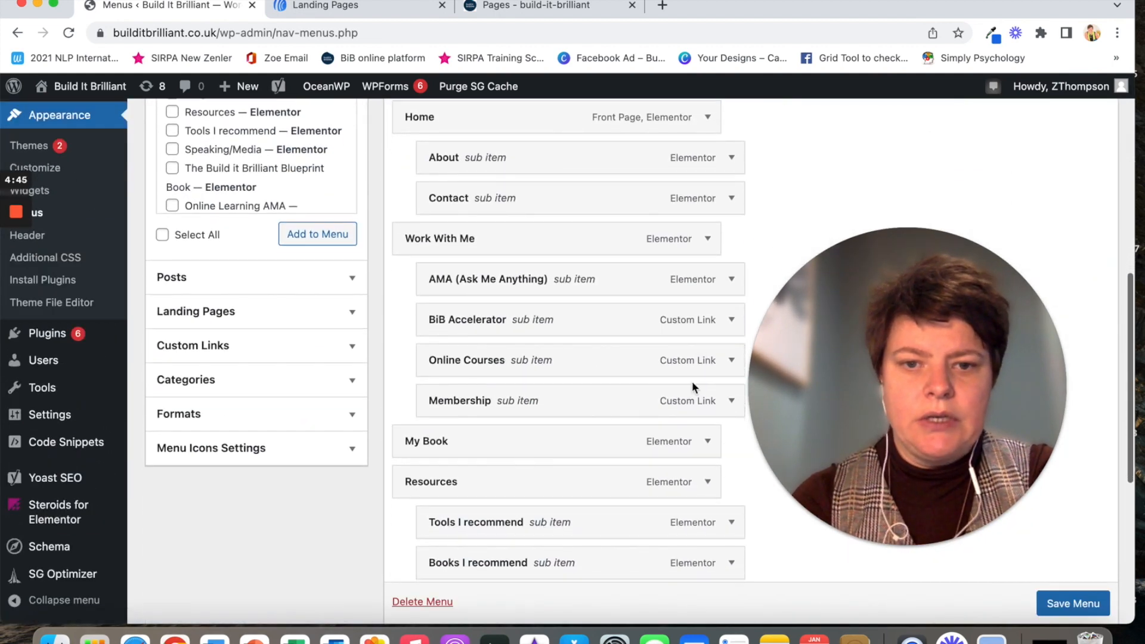
{"action": "left_click", "coordinate": [732, 402]}
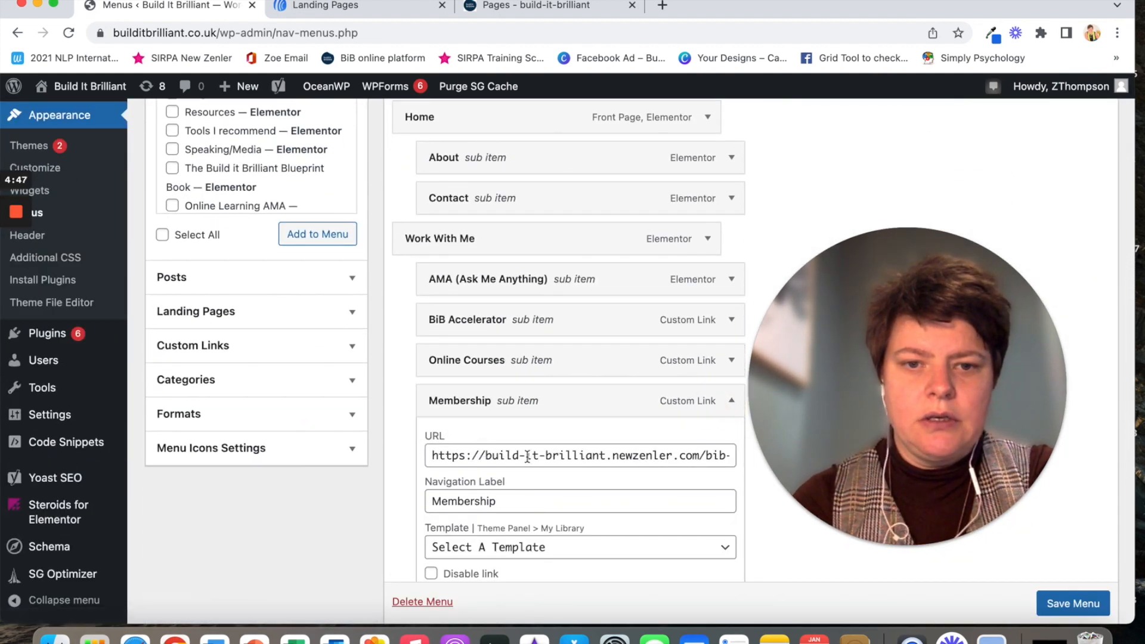
{"action": "scroll", "coordinate": [529, 463], "scroll_direction": "down", "scroll_amount": 3}
{"action": "scroll", "coordinate": [528, 463], "scroll_direction": "down", "scroll_amount": 2}
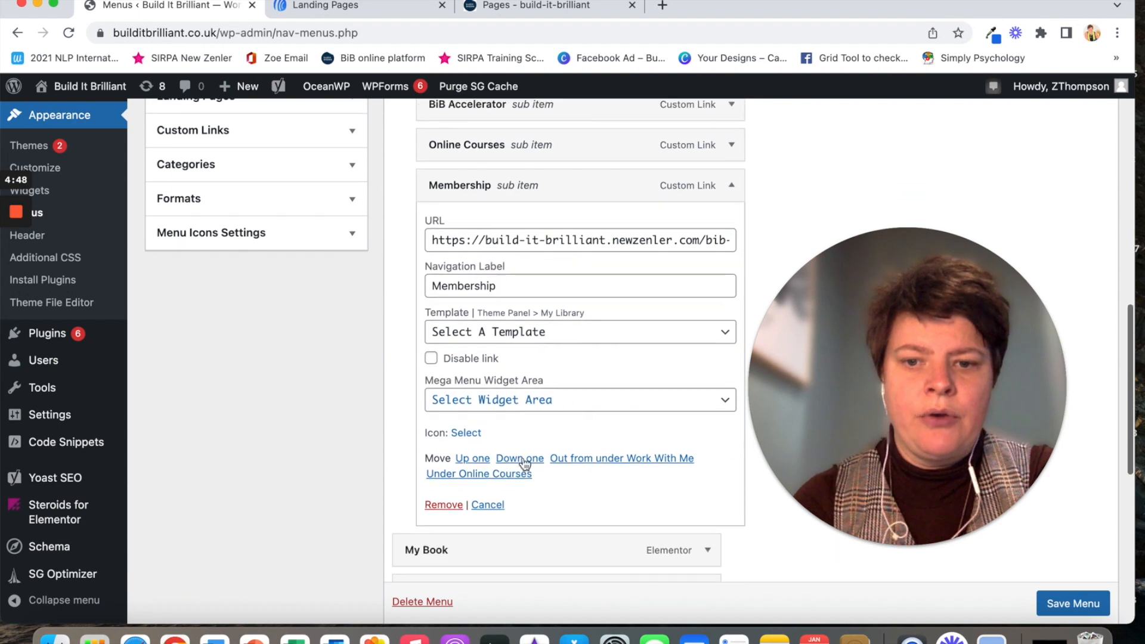
{"action": "left_click", "coordinate": [444, 505]}
{"action": "scroll", "coordinate": [430, 191], "scroll_direction": "up", "scroll_amount": 2}
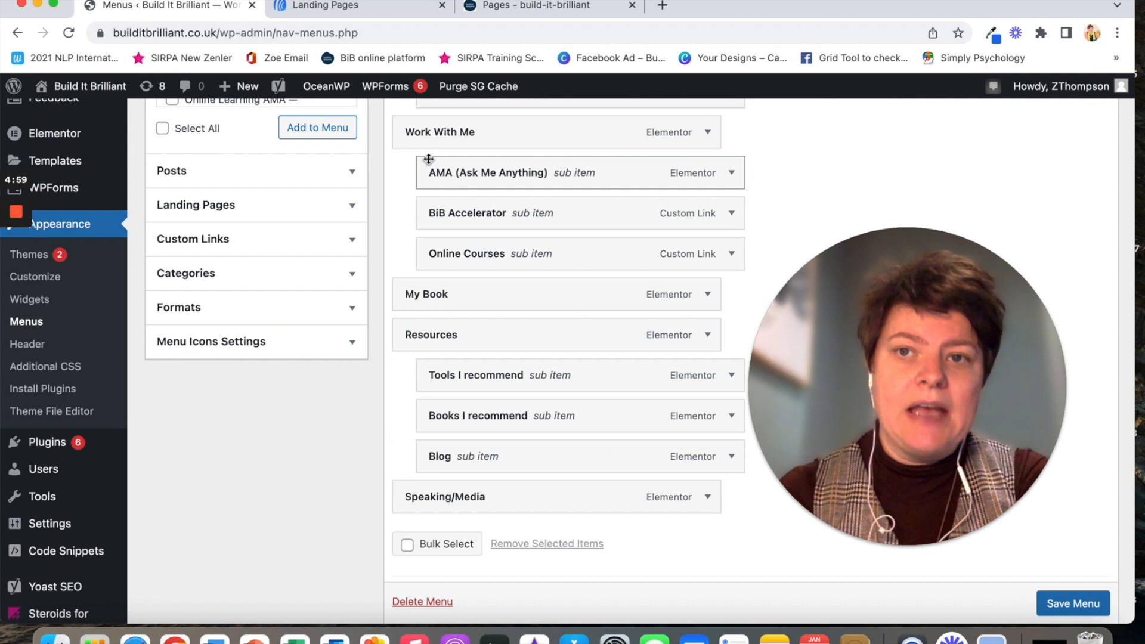
View the AMA landing page entry in AWeber and open the WordPress site's installed plugins, discarding the unsaved menu changes.
{"action": "left_click", "coordinate": [332, 10]}
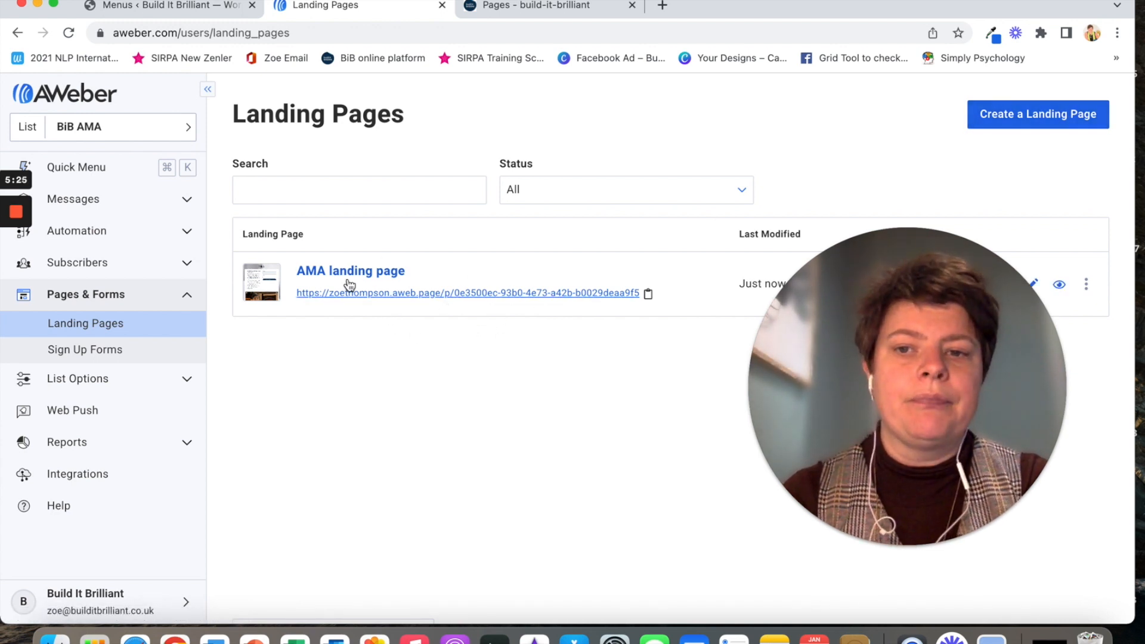
{"action": "left_click", "coordinate": [165, 7]}
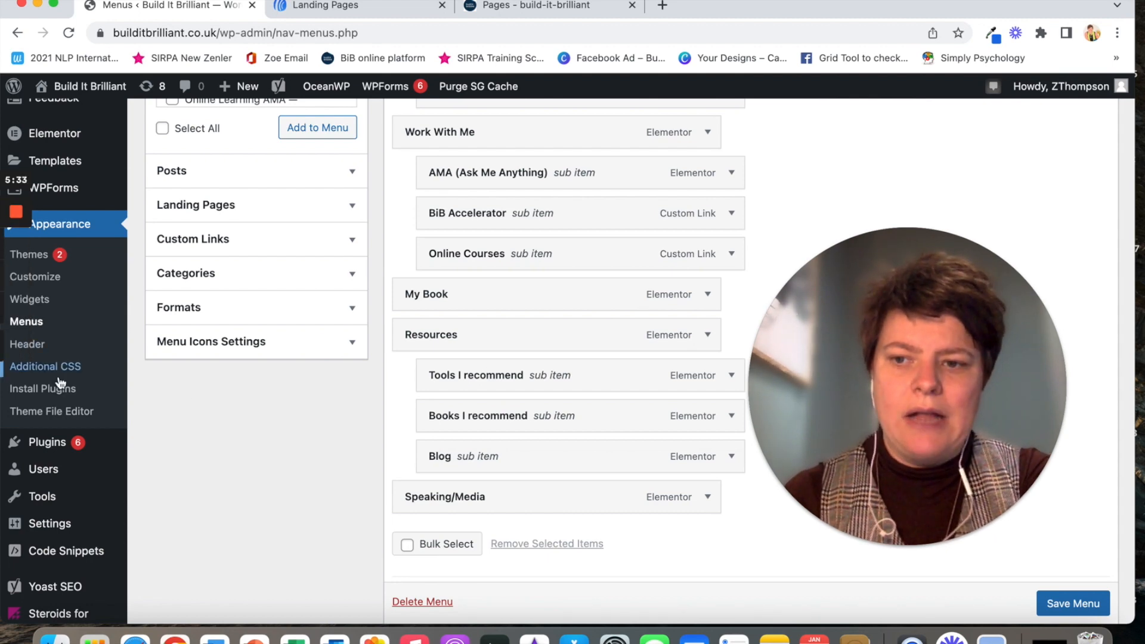
{"action": "scroll", "coordinate": [66, 363], "scroll_direction": "up", "scroll_amount": 4}
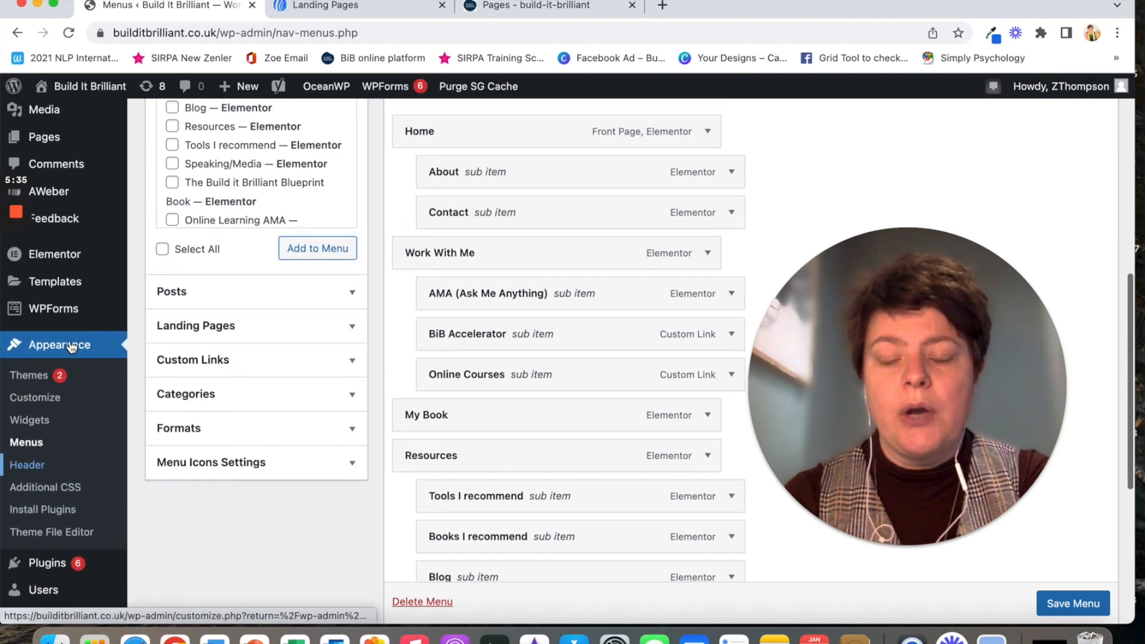
{"action": "scroll", "coordinate": [65, 405], "scroll_direction": "down", "scroll_amount": 1}
{"action": "left_click", "coordinate": [43, 533]}
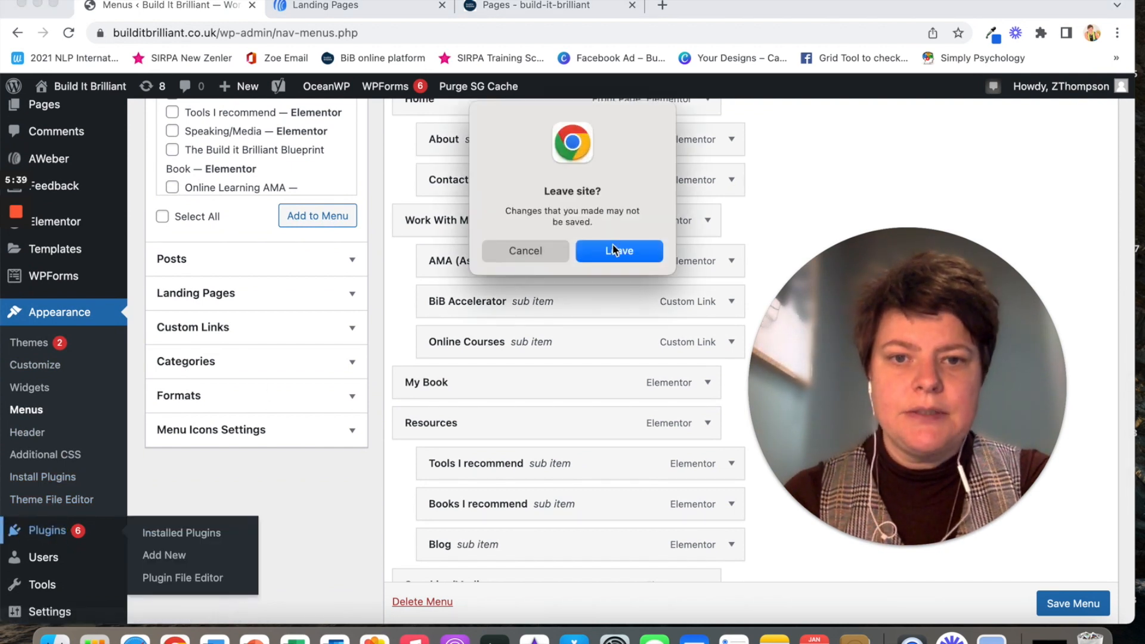
{"action": "left_click", "coordinate": [615, 251]}
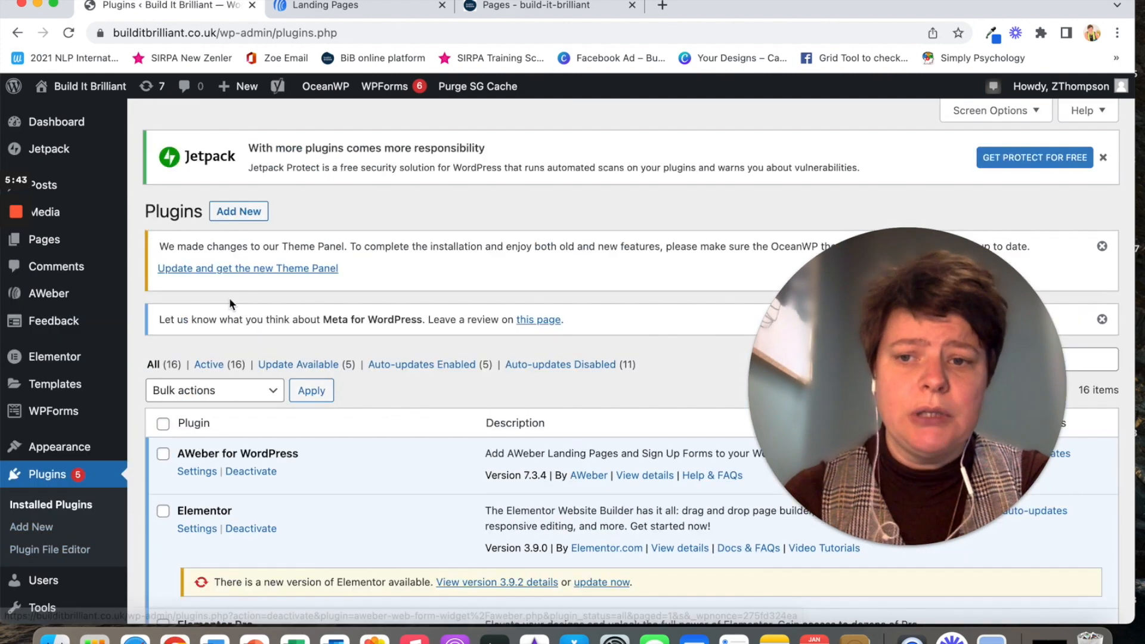
View the AWeber plugin's settings and its list of landing pages for the BiB AMA list.
{"action": "left_click_drag", "start_coordinate": [869, 365], "coordinate": [532, 210]}
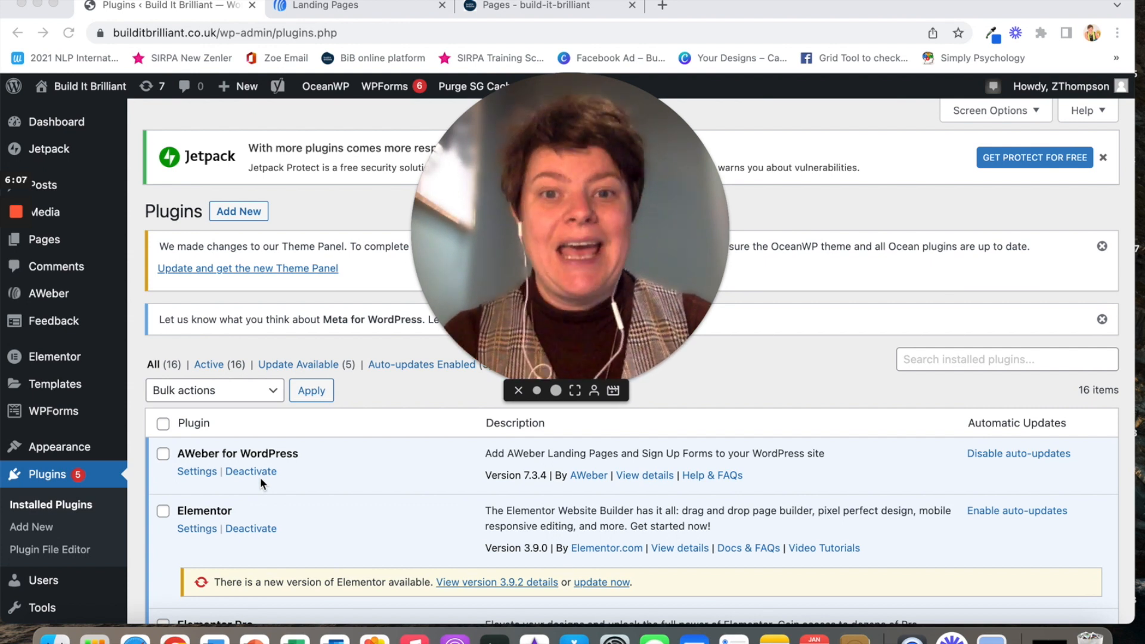
{"action": "left_click", "coordinate": [53, 297]}
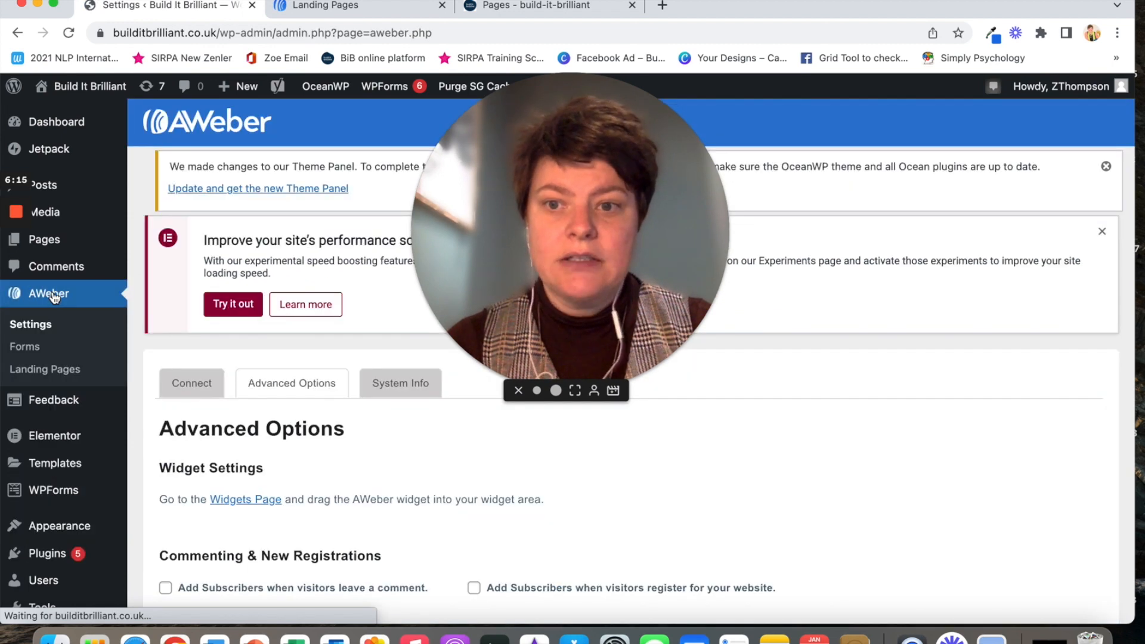
{"action": "left_click", "coordinate": [62, 370]}
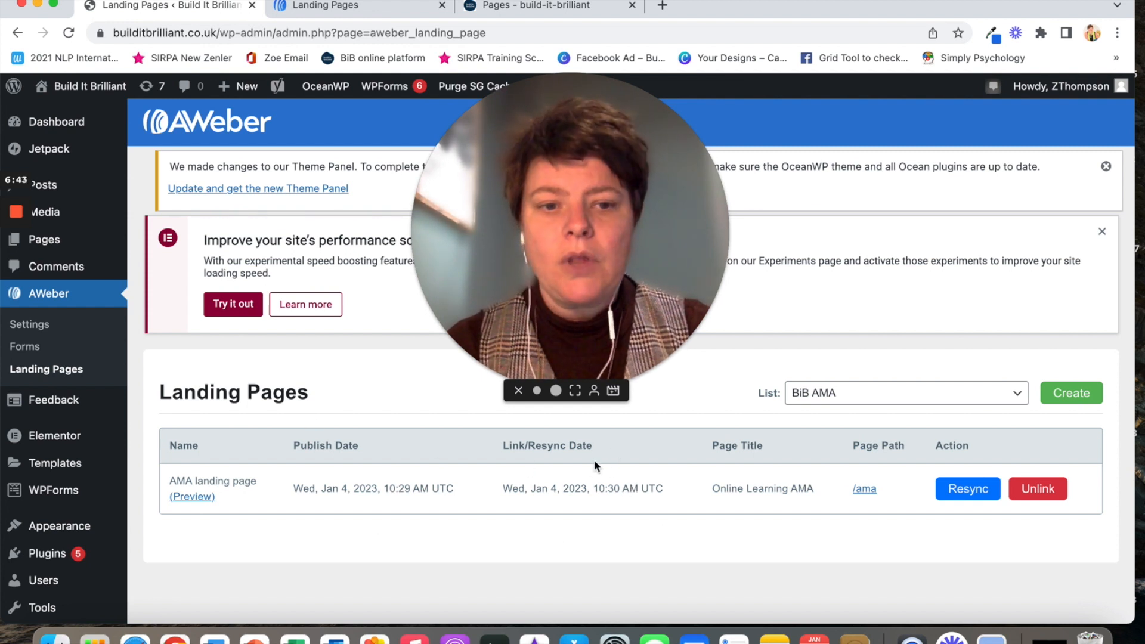
Return to the menu editor and select the Online Learning AMA page among the recent pages for adding to the Main menu.
{"action": "left_click", "coordinate": [65, 529]}
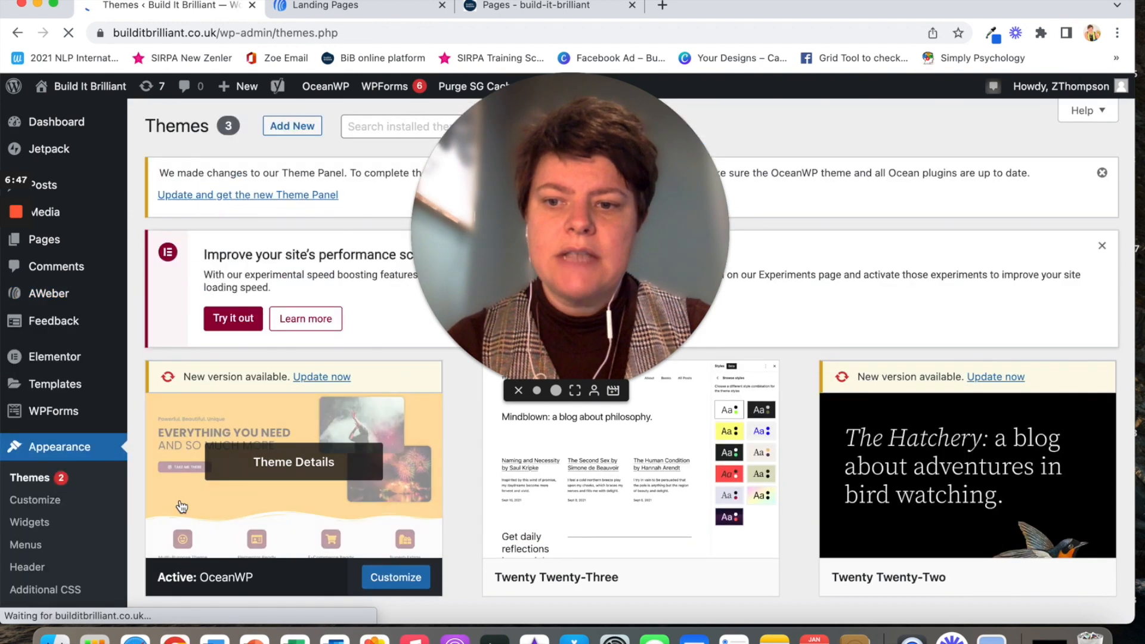
{"action": "left_click", "coordinate": [30, 545]}
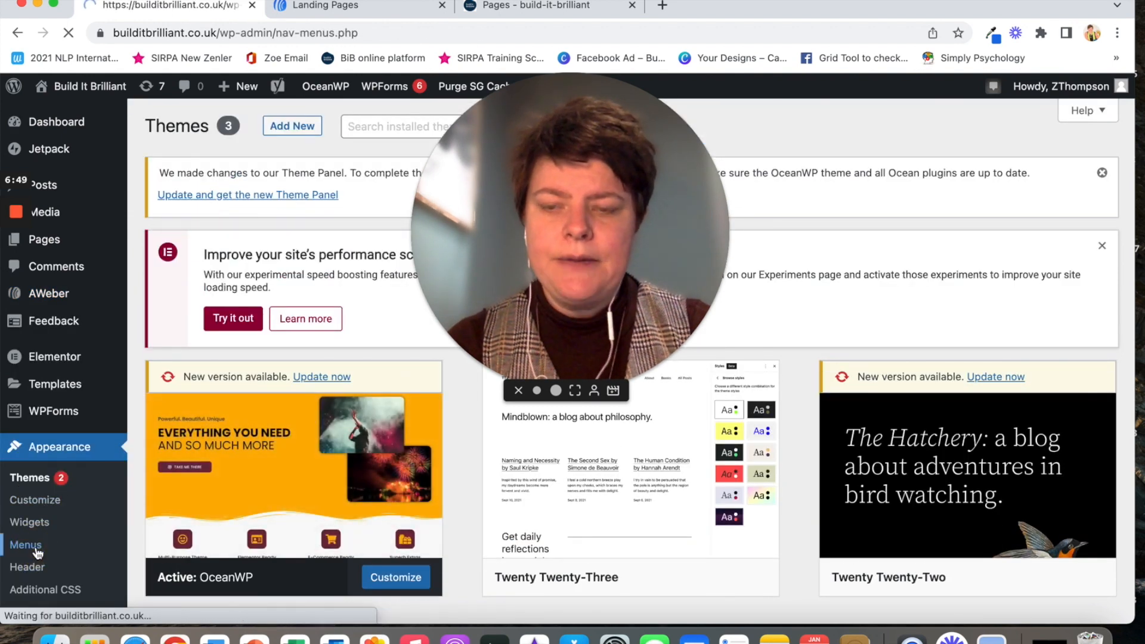
{"action": "scroll", "coordinate": [260, 546], "scroll_direction": "down", "scroll_amount": 5}
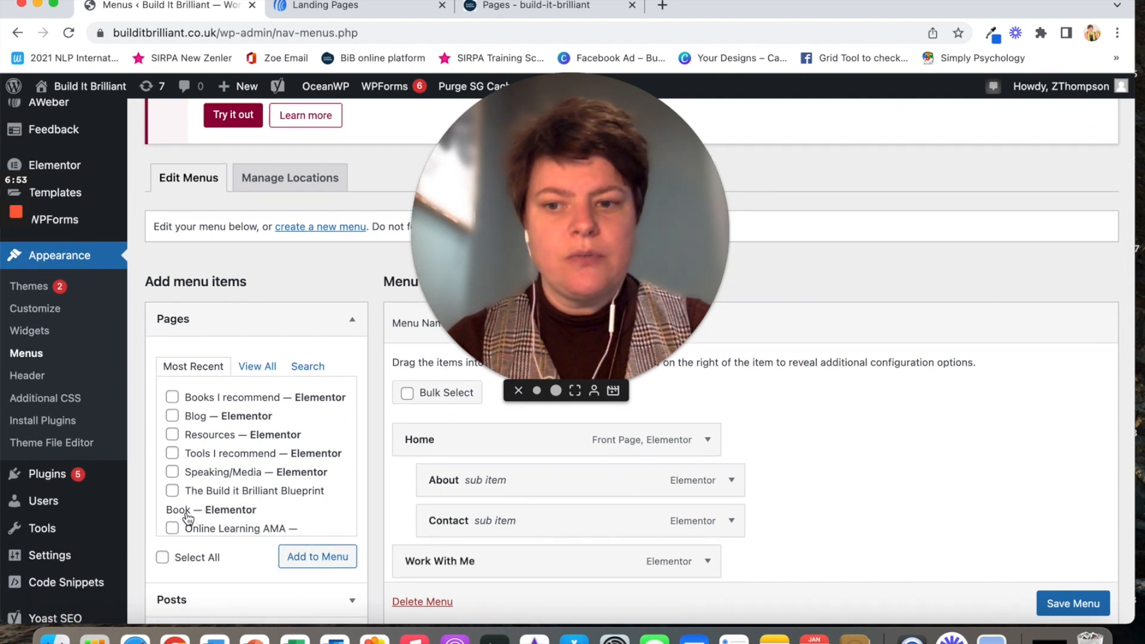
{"action": "scroll", "coordinate": [261, 525], "scroll_direction": "down", "scroll_amount": 2}
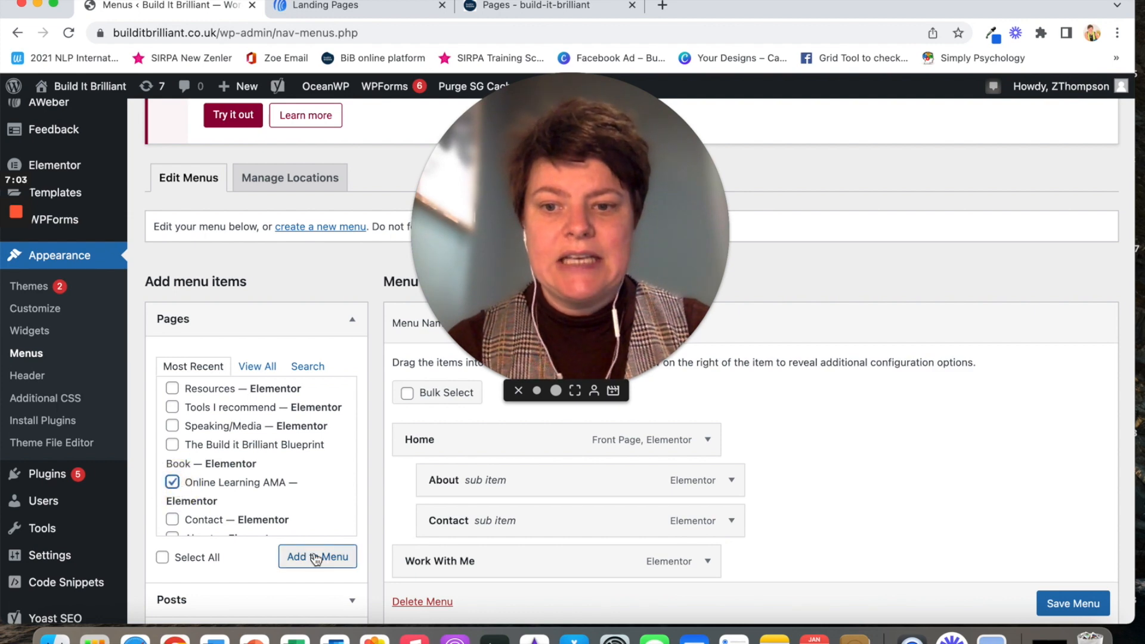
{"action": "left_click", "coordinate": [354, 553]}
Expand the AMA (Ask Me Anything) sub item under Work With Me and examine its navigation label and original page.
{"action": "scroll", "coordinate": [513, 528], "scroll_direction": "down", "scroll_amount": 5}
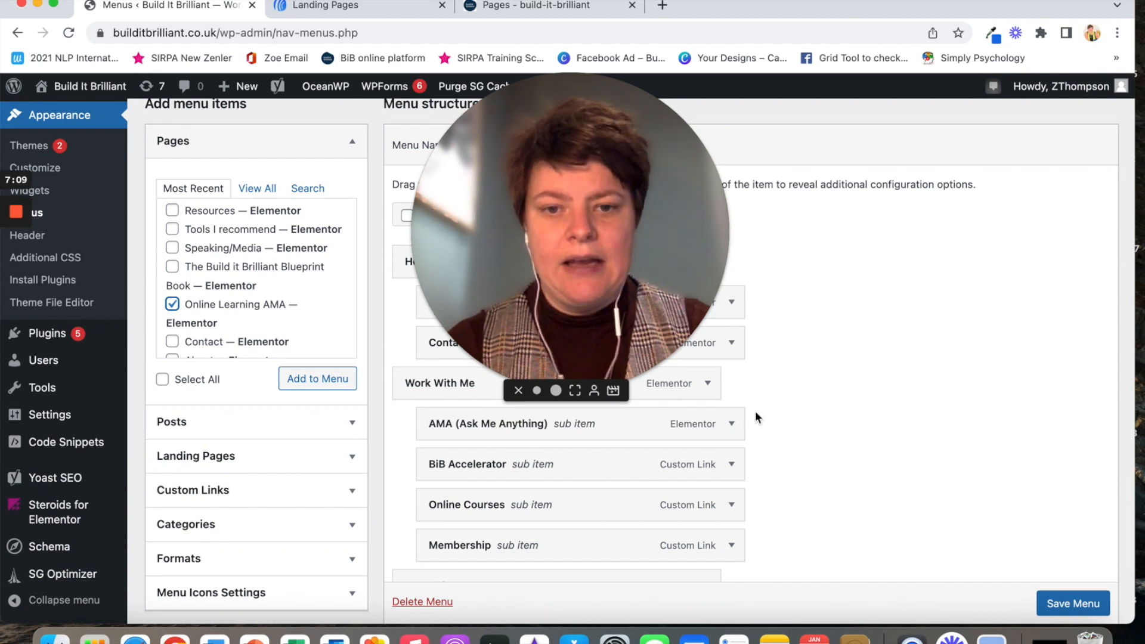
{"action": "left_click", "coordinate": [733, 424]}
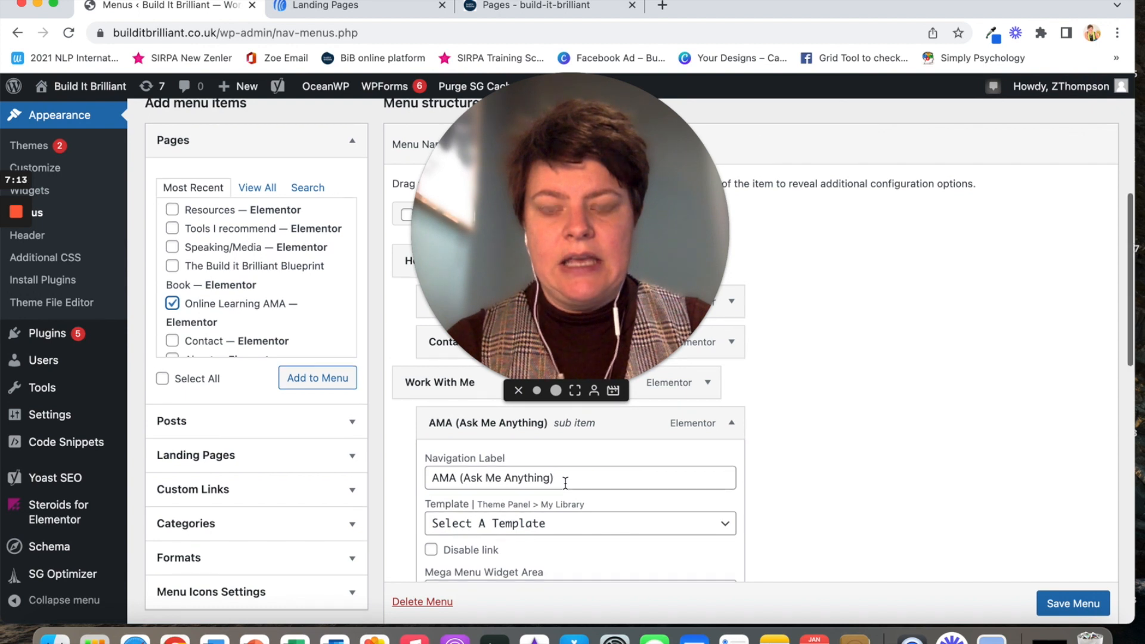
{"action": "scroll", "coordinate": [563, 482], "scroll_direction": "down", "scroll_amount": 1}
{"action": "left_click_drag", "start_coordinate": [563, 457], "coordinate": [401, 467]}
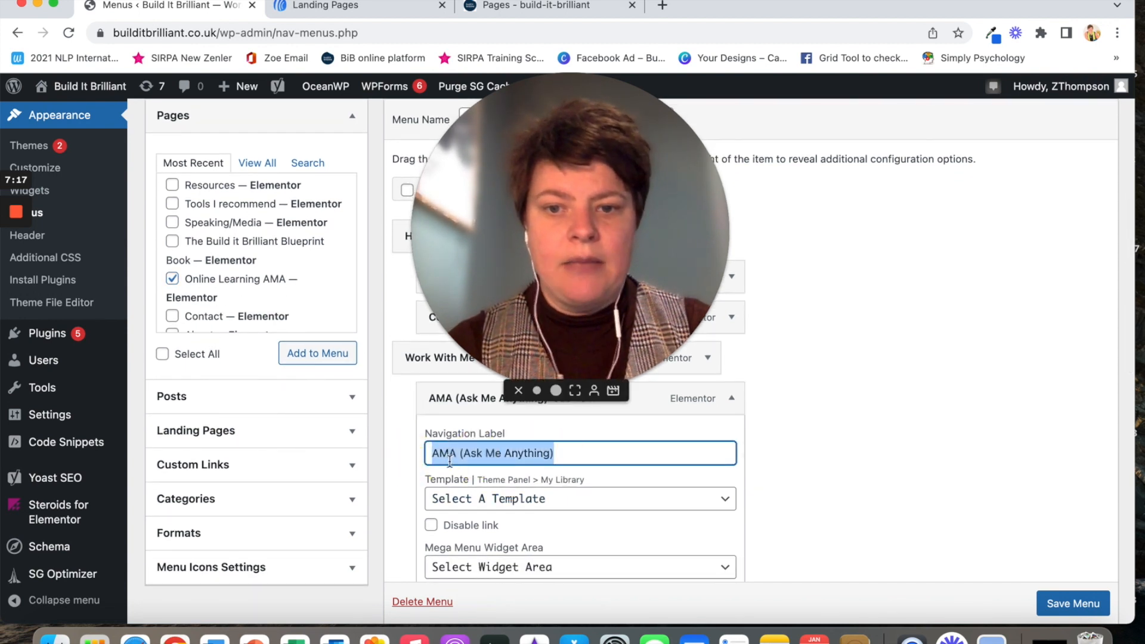
{"action": "scroll", "coordinate": [449, 461], "scroll_direction": "down", "scroll_amount": 5}
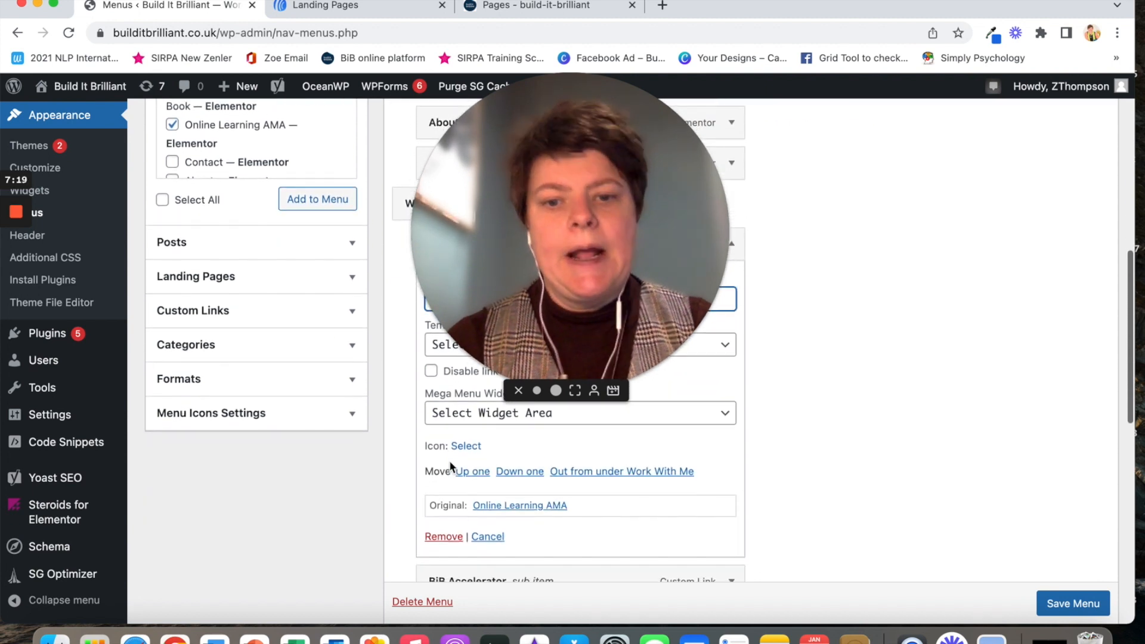
{"action": "scroll", "coordinate": [450, 460], "scroll_direction": "down", "scroll_amount": 3}
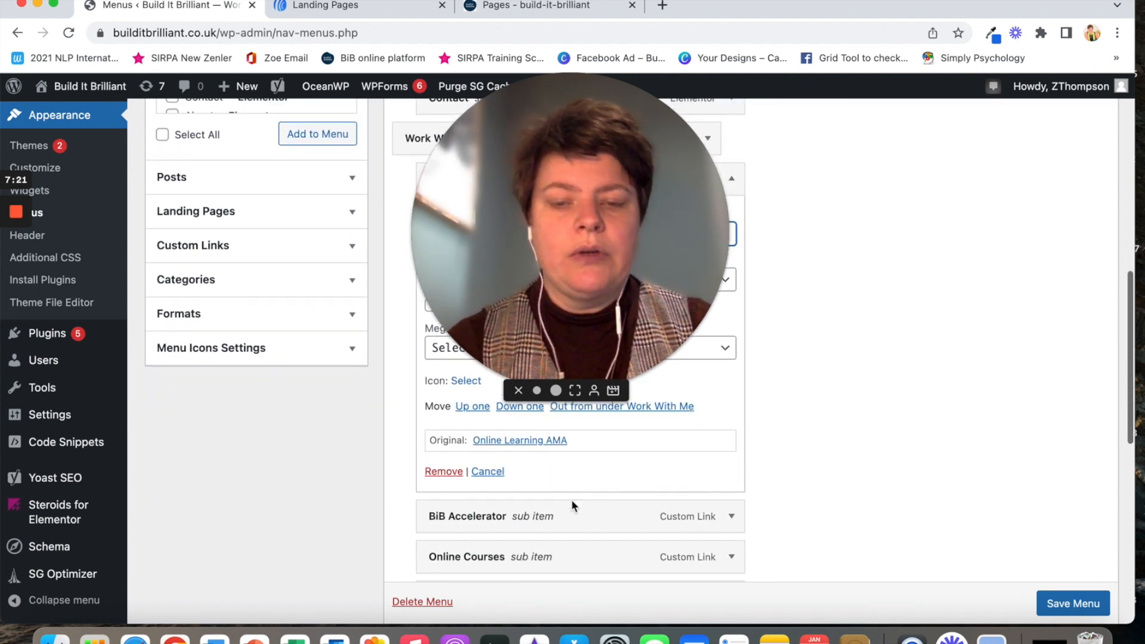
Remove the Membership custom link from under Work With Me and save the Main menu.
{"action": "scroll", "coordinate": [572, 501], "scroll_direction": "down", "scroll_amount": 3}
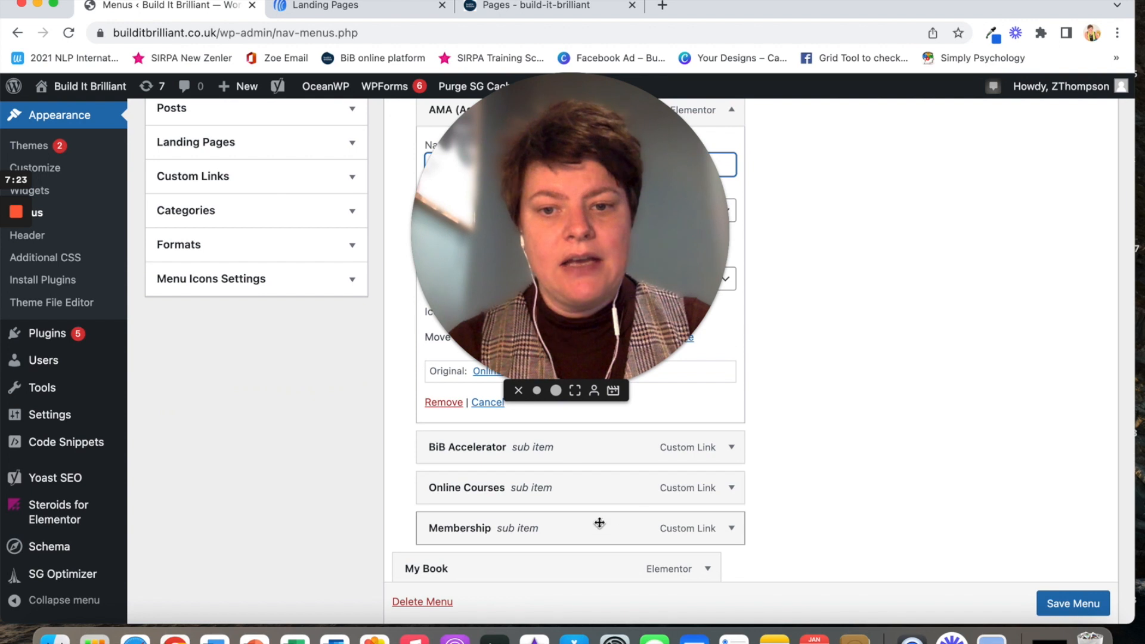
{"action": "left_click", "coordinate": [729, 531]}
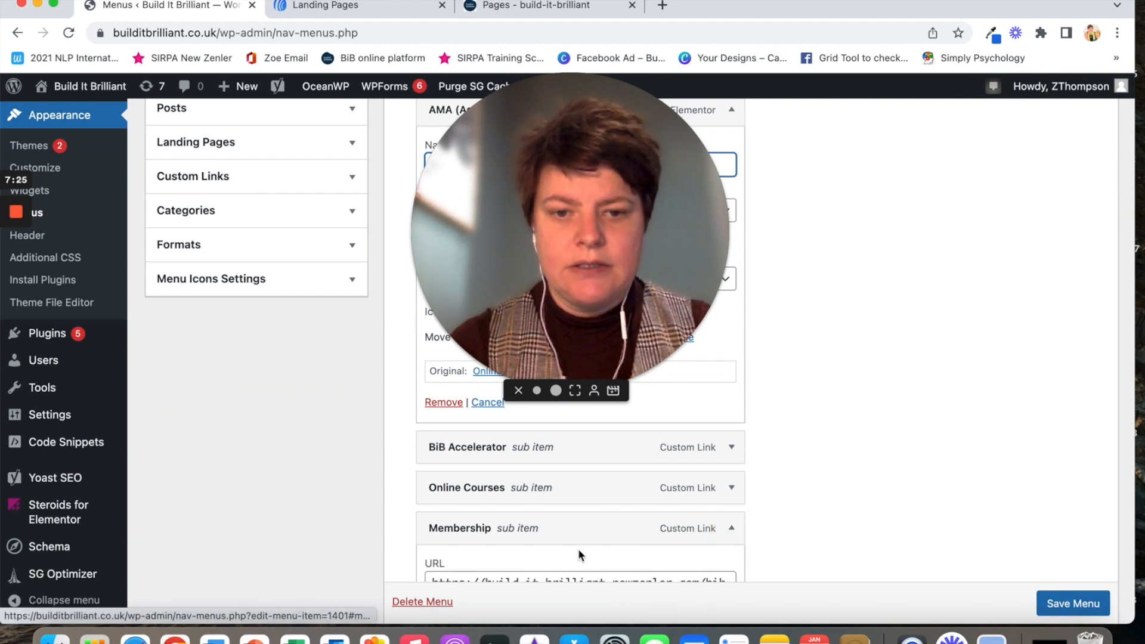
{"action": "scroll", "coordinate": [578, 552], "scroll_direction": "down", "scroll_amount": 6}
{"action": "scroll", "coordinate": [578, 548], "scroll_direction": "down", "scroll_amount": 3}
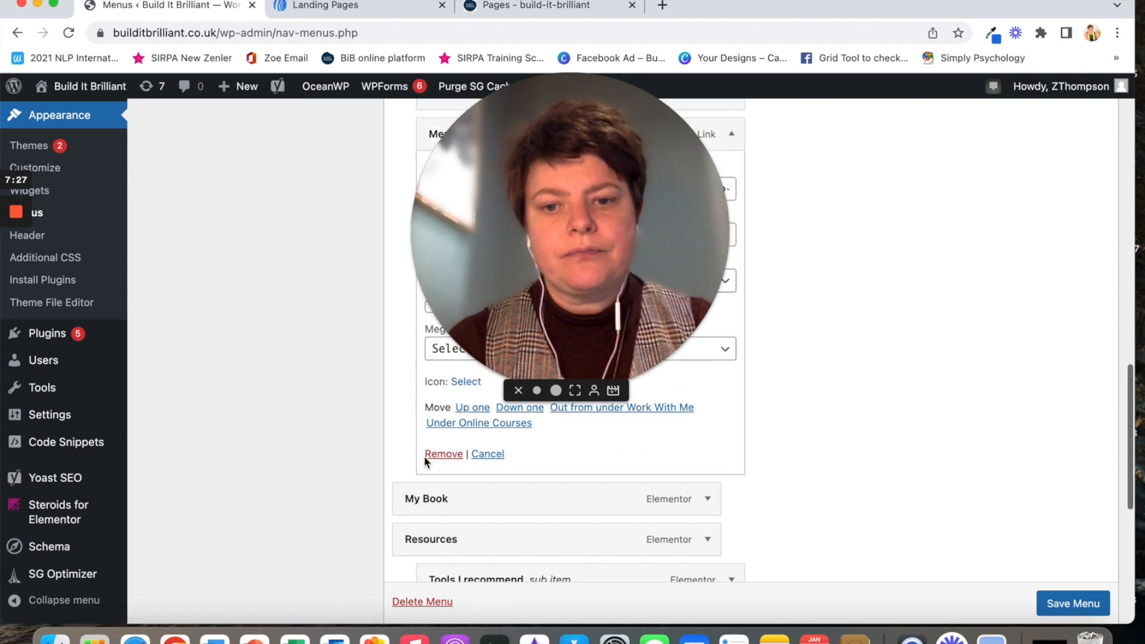
{"action": "left_click", "coordinate": [431, 453]}
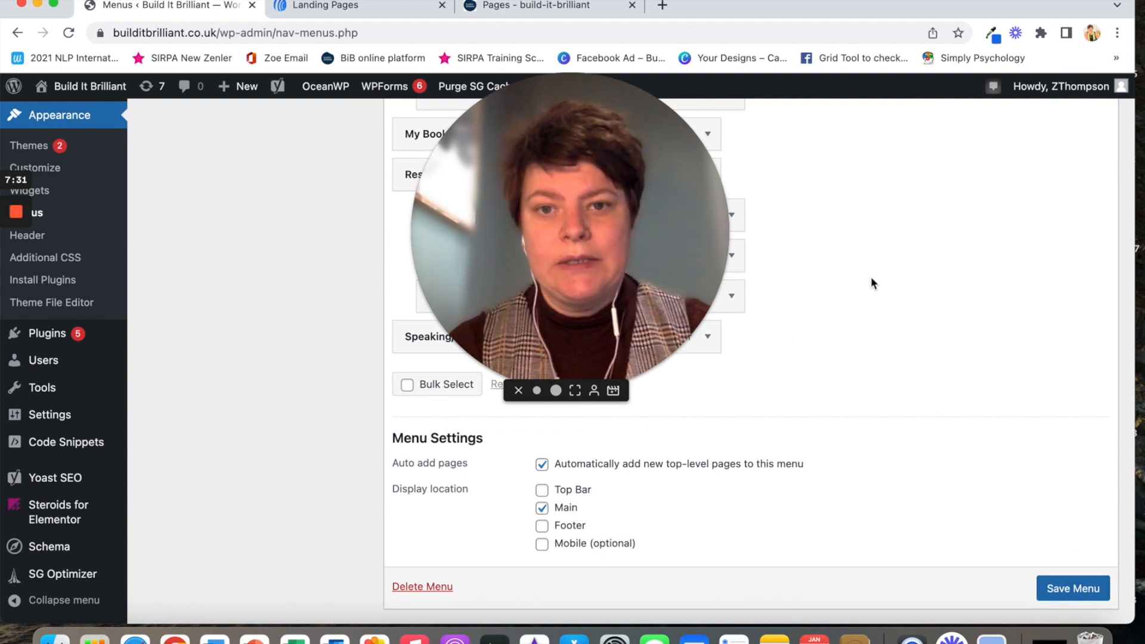
{"action": "scroll", "coordinate": [977, 492], "scroll_direction": "down", "scroll_amount": 1}
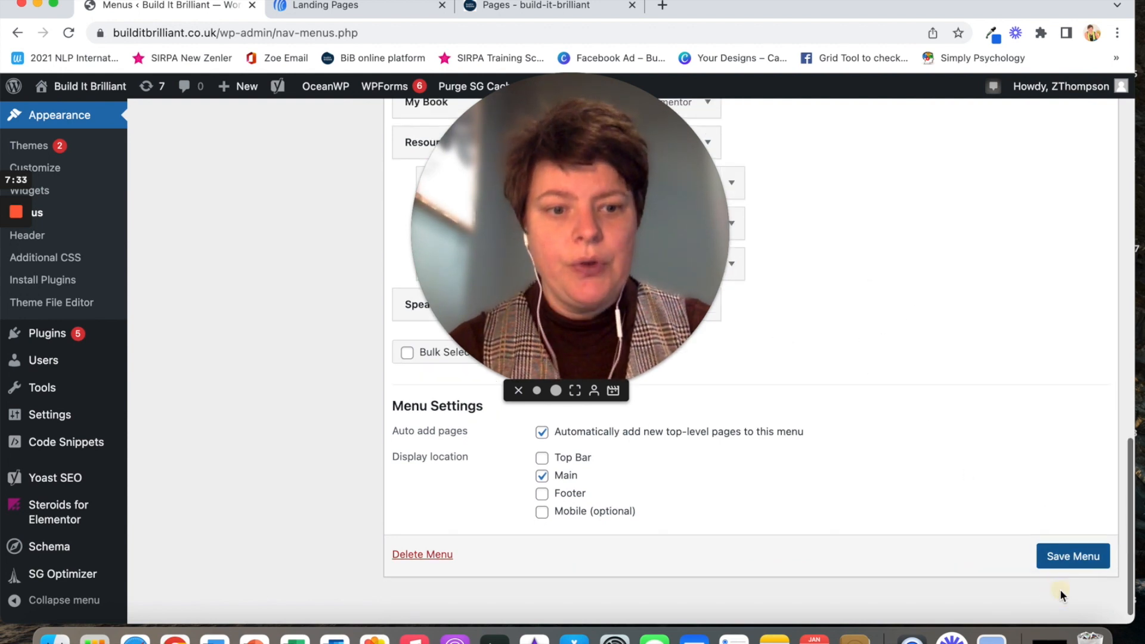
{"action": "left_click", "coordinate": [1092, 563]}
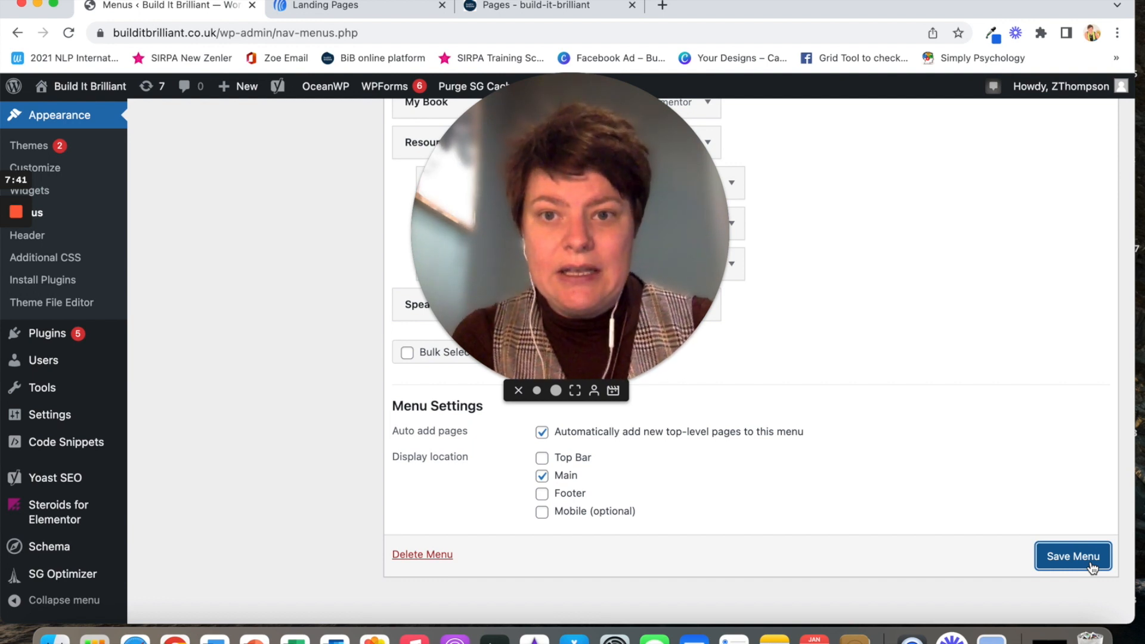
{"action": "scroll", "coordinate": [1091, 566], "scroll_direction": "up", "scroll_amount": 7}
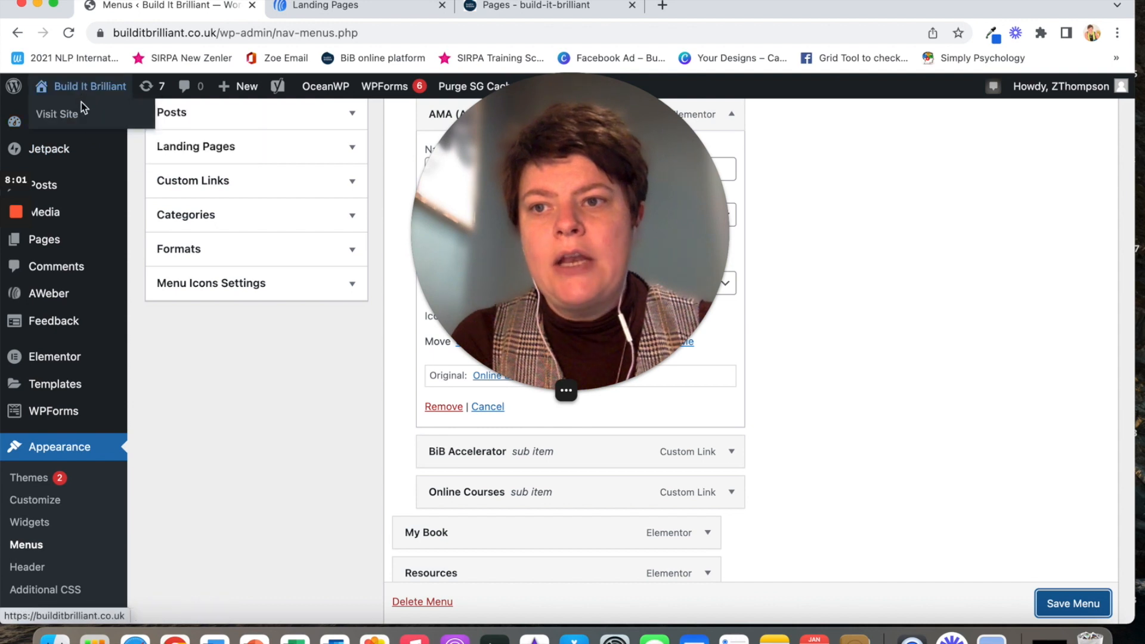
{"action": "left_click", "coordinate": [72, 114]}
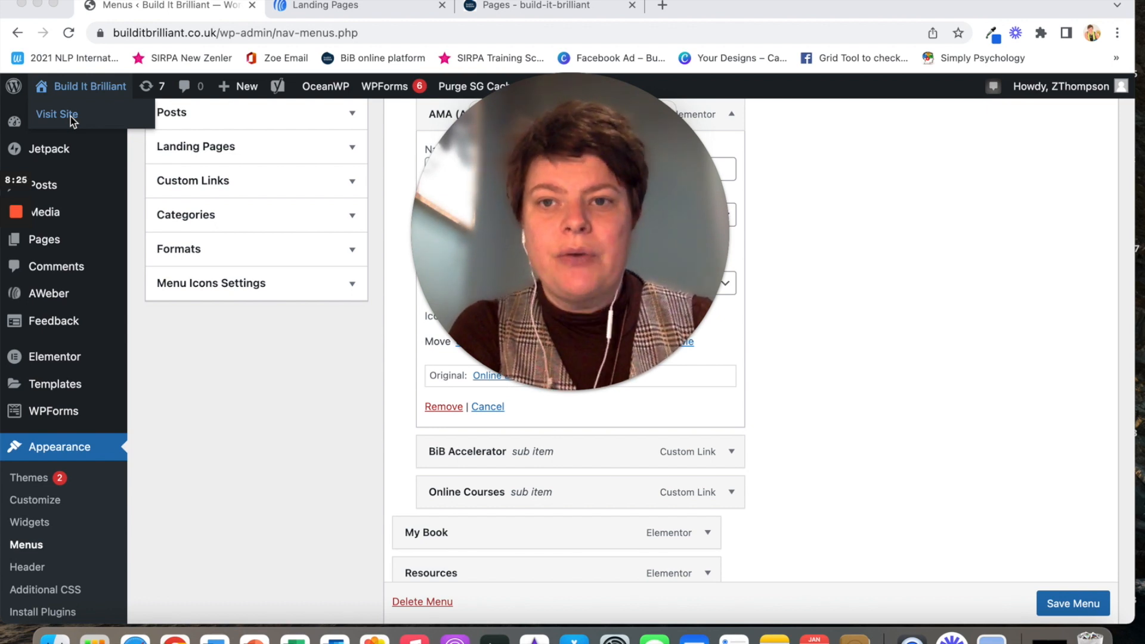
{"action": "left_click", "coordinate": [353, 9]}
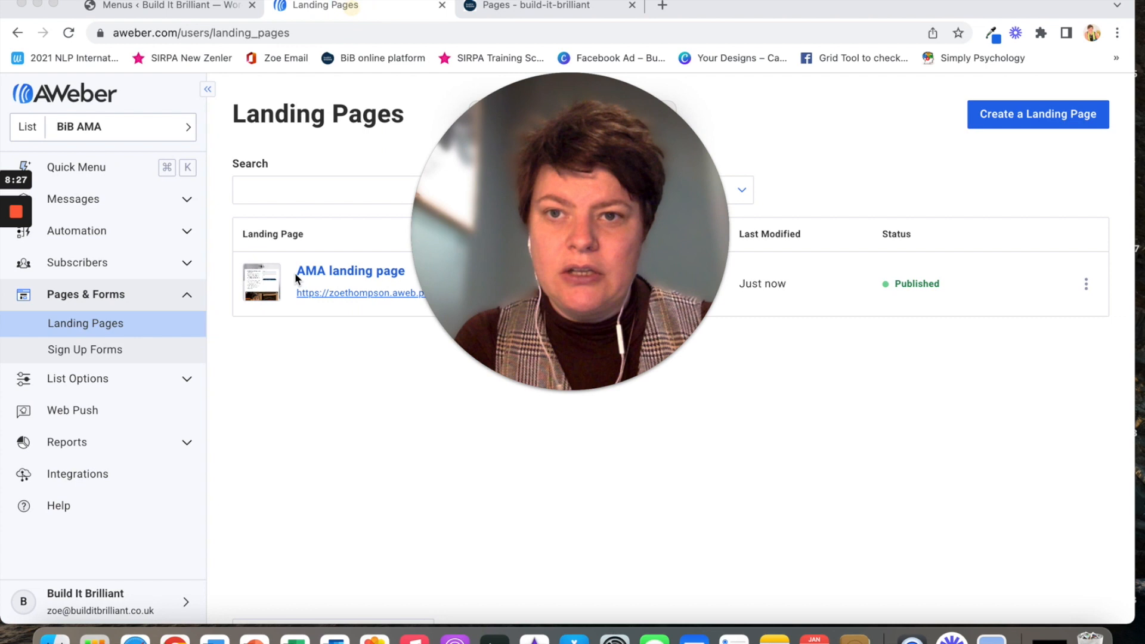
{"action": "left_click_drag", "start_coordinate": [487, 158], "coordinate": [717, 351]}
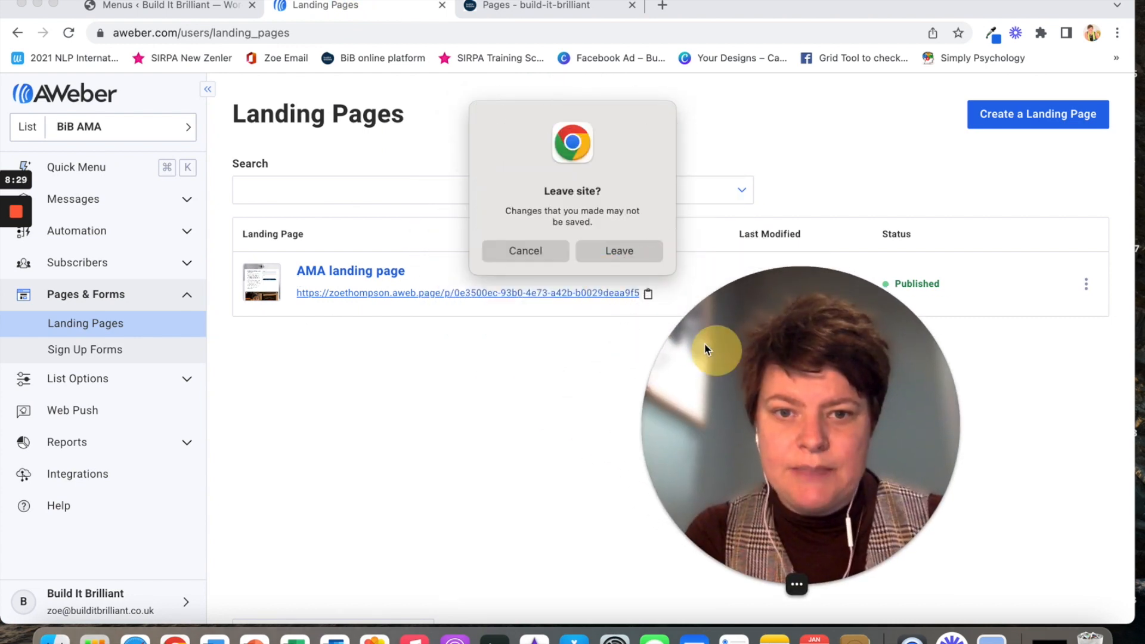
{"action": "left_click", "coordinate": [518, 249]}
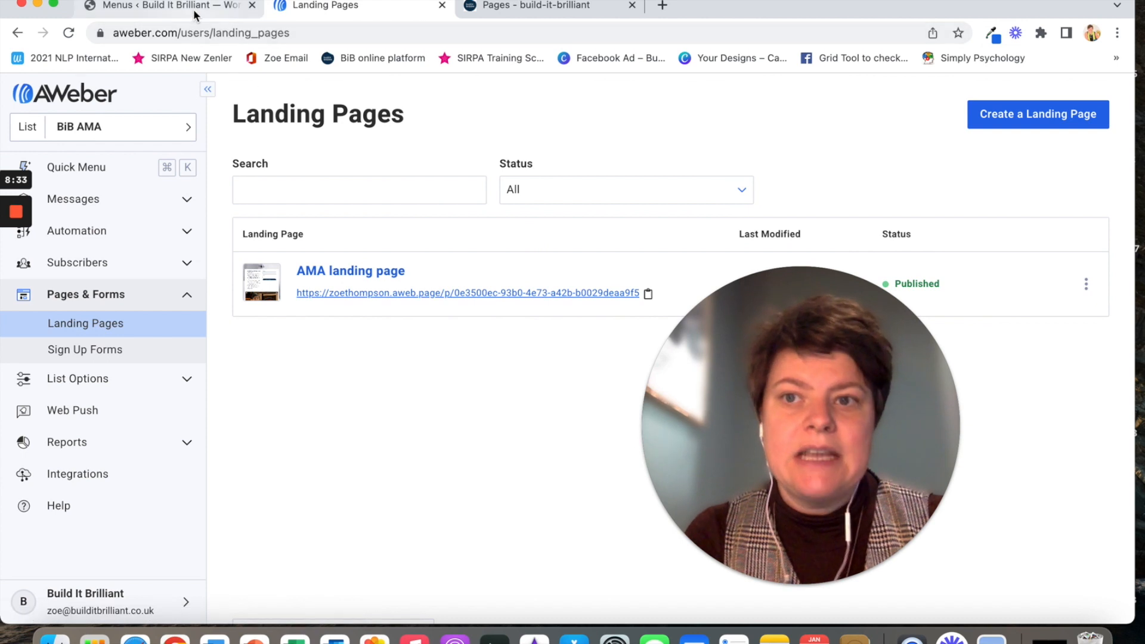
{"action": "left_click", "coordinate": [173, 6]}
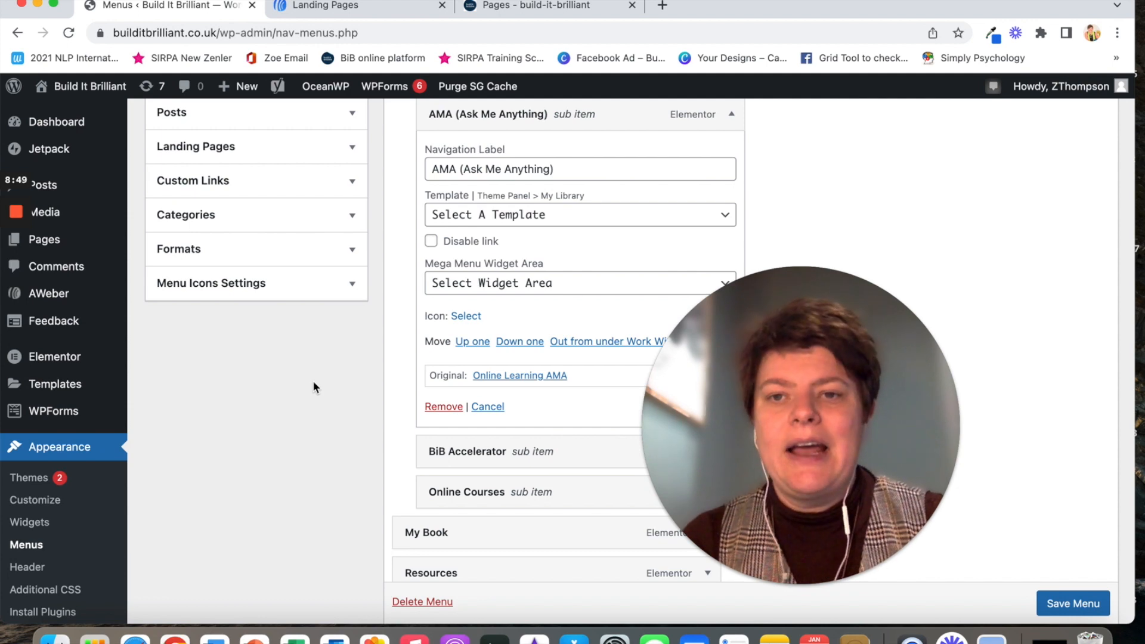
{"action": "scroll", "coordinate": [312, 380], "scroll_direction": "up", "scroll_amount": 10}
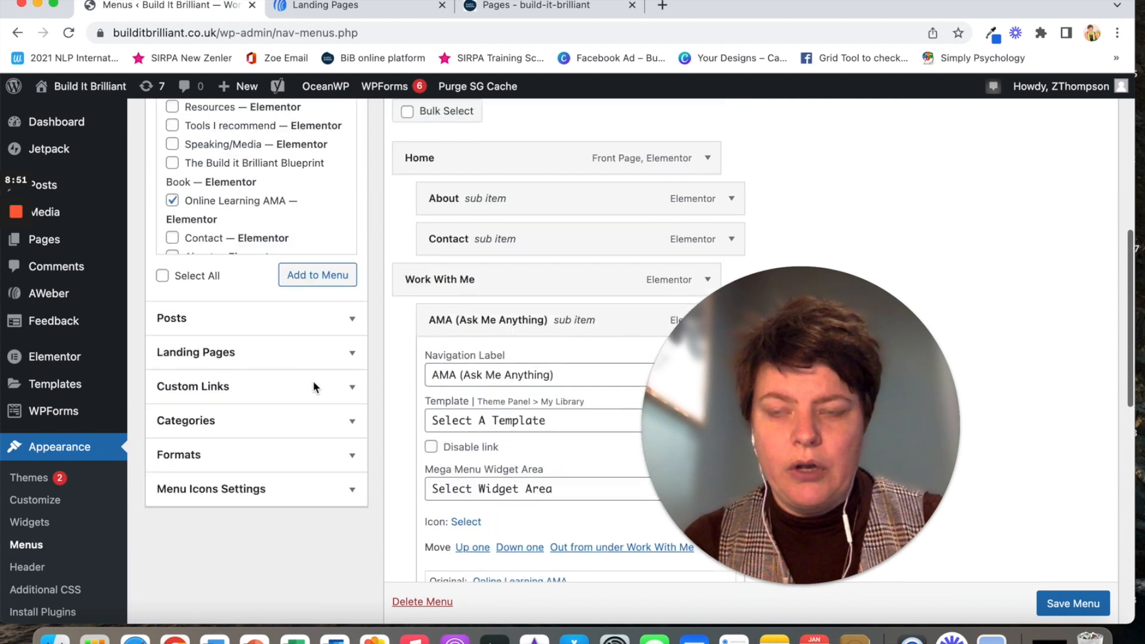
{"action": "mouse_move", "coordinate": [67, 90]}
{"action": "left_click", "coordinate": [64, 115]}
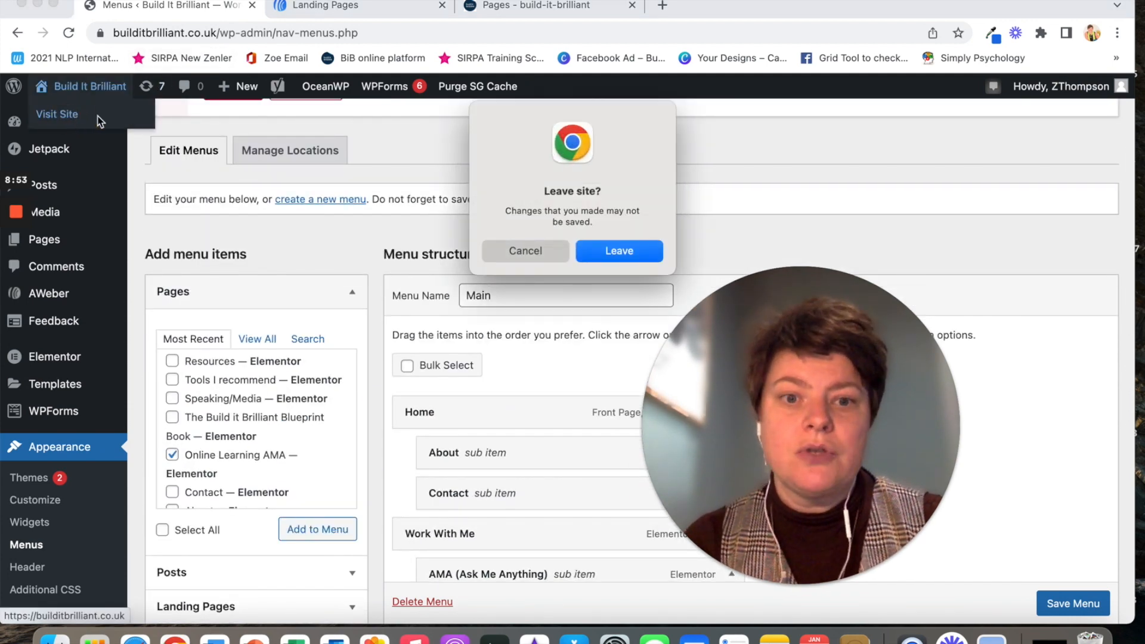
{"action": "left_click", "coordinate": [506, 251]}
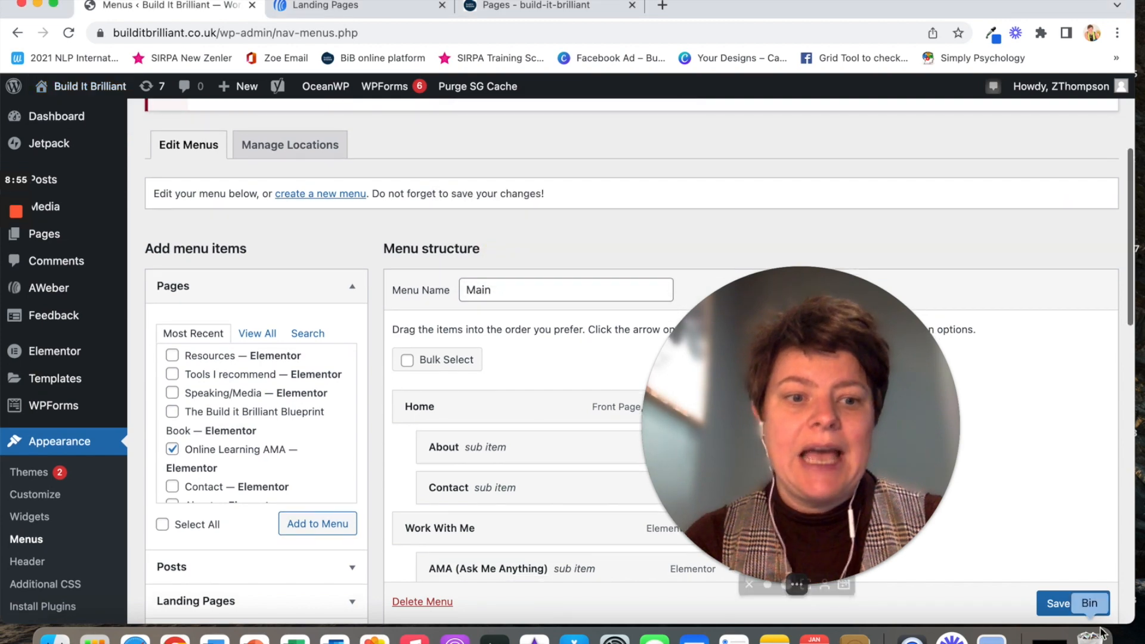
Save the changes made to the Main menu.
{"action": "scroll", "coordinate": [1068, 600], "scroll_direction": "down", "scroll_amount": 1}
{"action": "left_click", "coordinate": [1072, 601]}
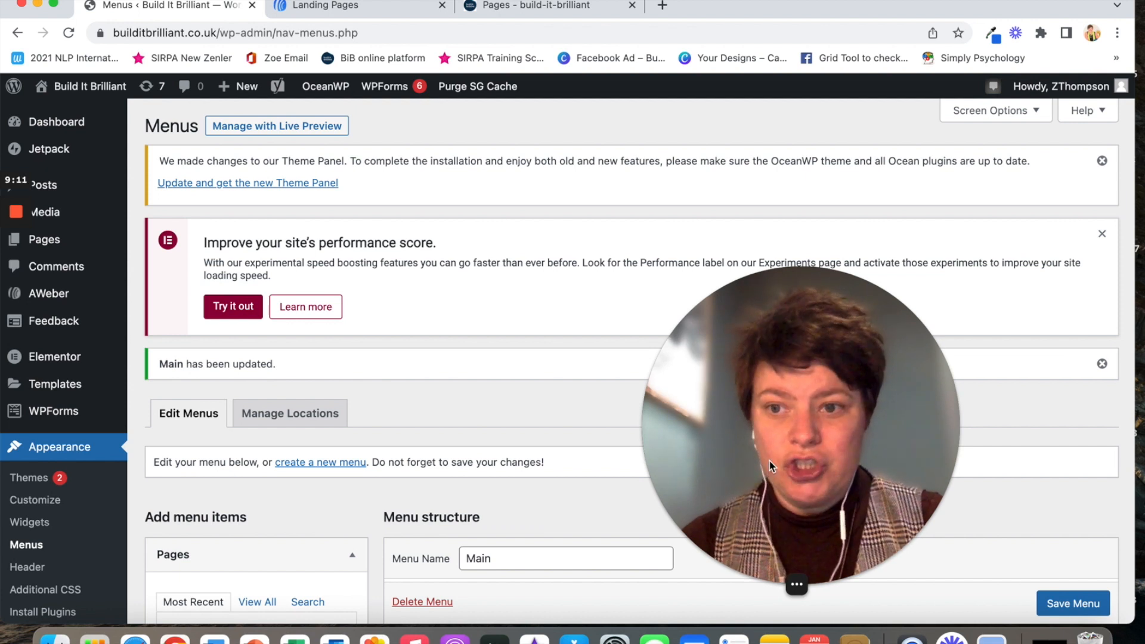
{"action": "mouse_move", "coordinate": [31, 293]}
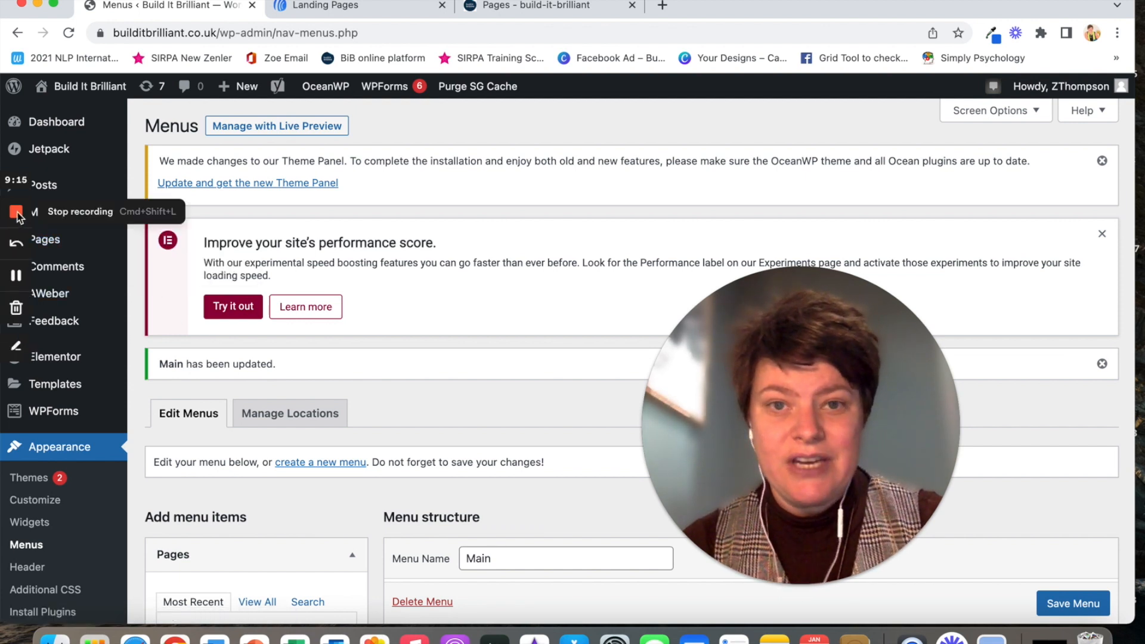
{"action": "left_click", "coordinate": [16, 212]}
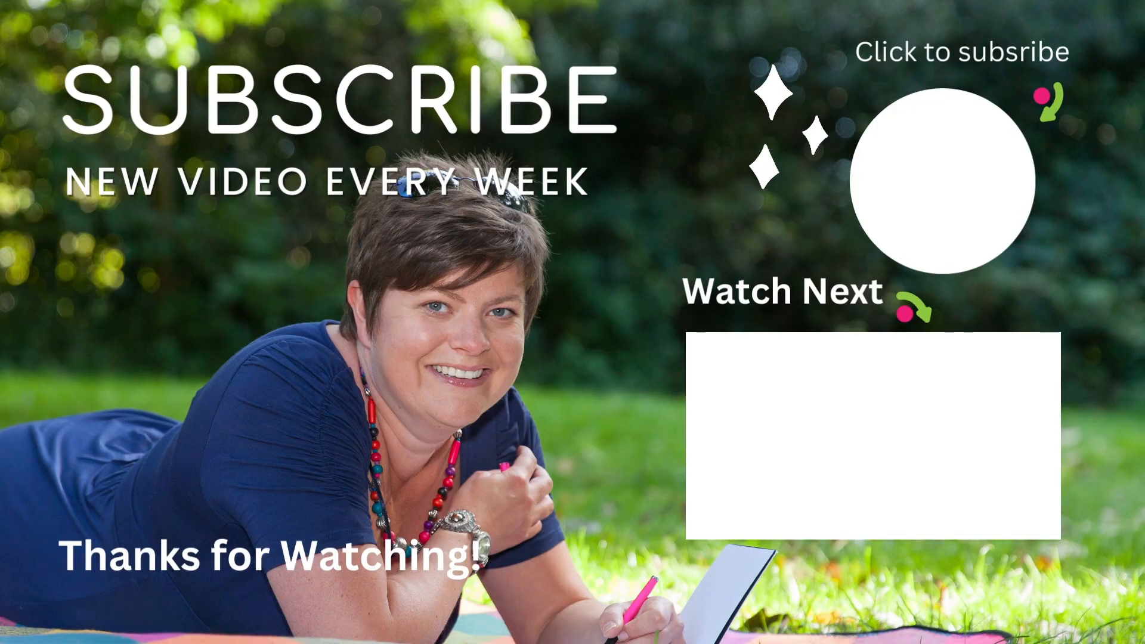